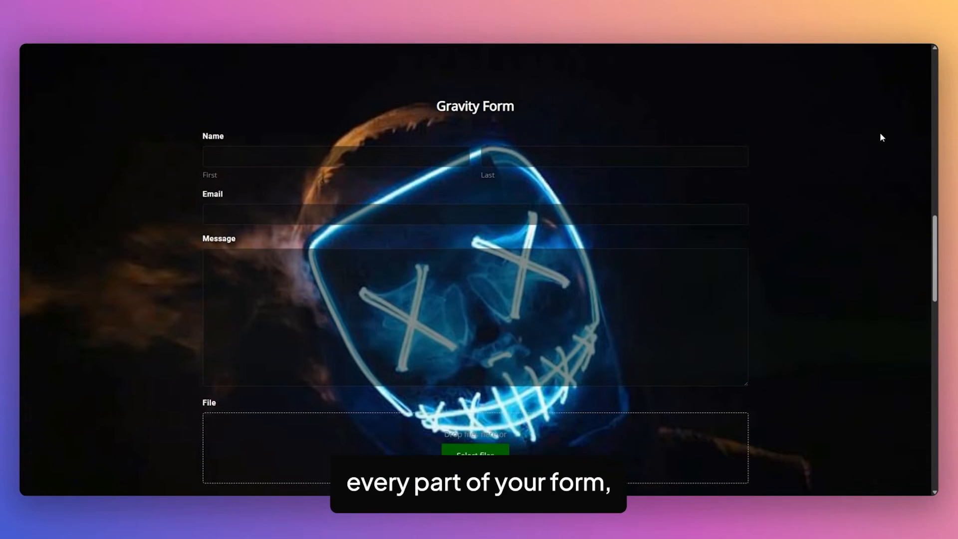
# Step: Look through the styled Gravity Form, Ninja Form and WP Form examples on the demo page
pyautogui.scroll(-4, 882, 138)
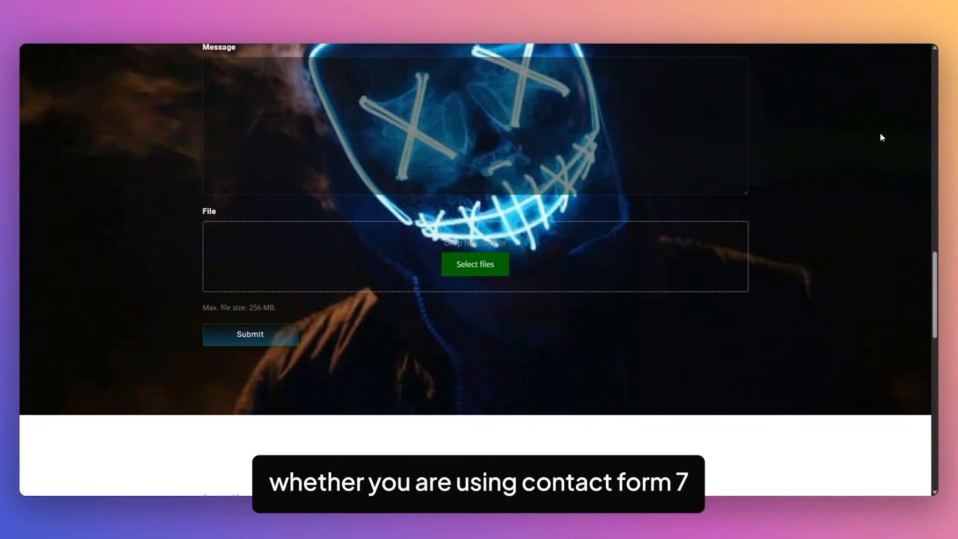
pyautogui.scroll(-4, 882, 134)
pyautogui.scroll(-4, 881, 135)
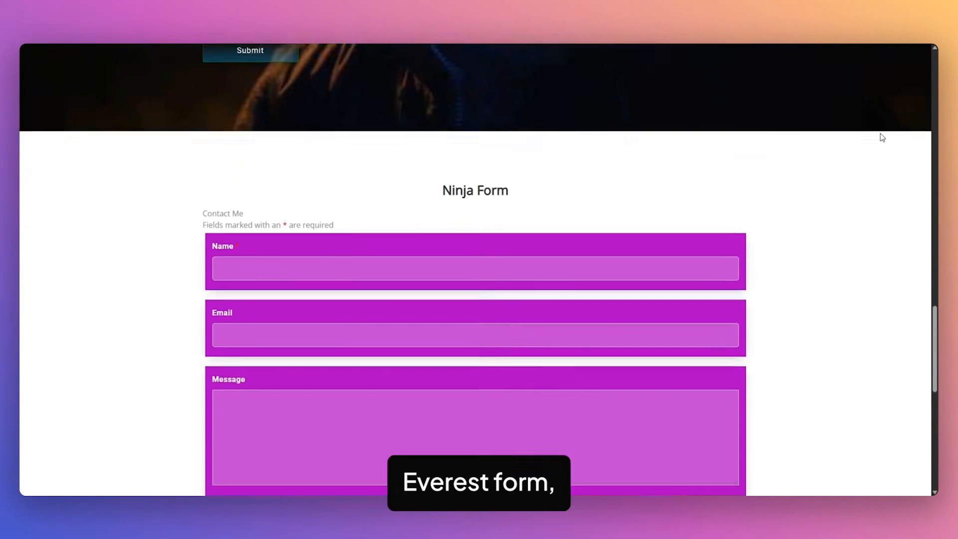
pyautogui.scroll(-2, 882, 135)
pyautogui.scroll(-2, 883, 138)
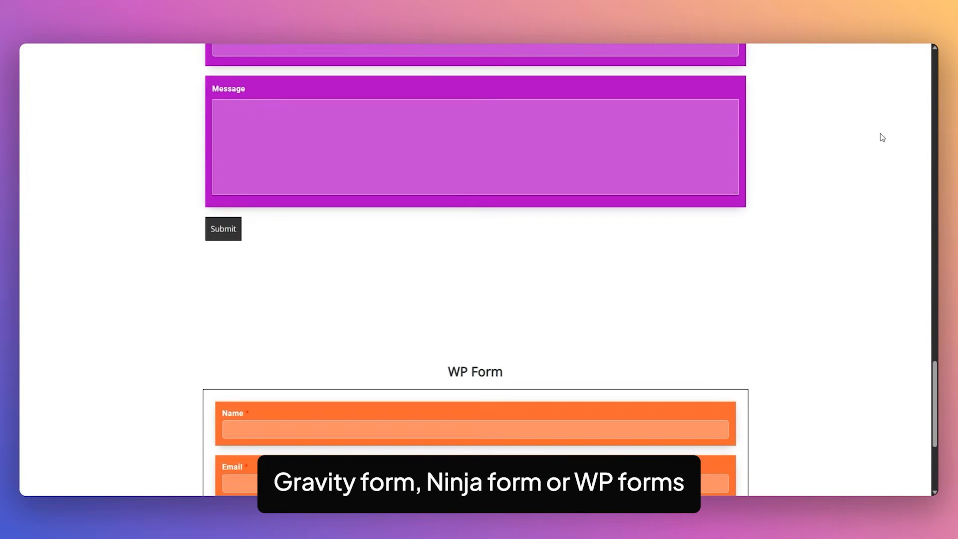
pyautogui.scroll(-4, 881, 136)
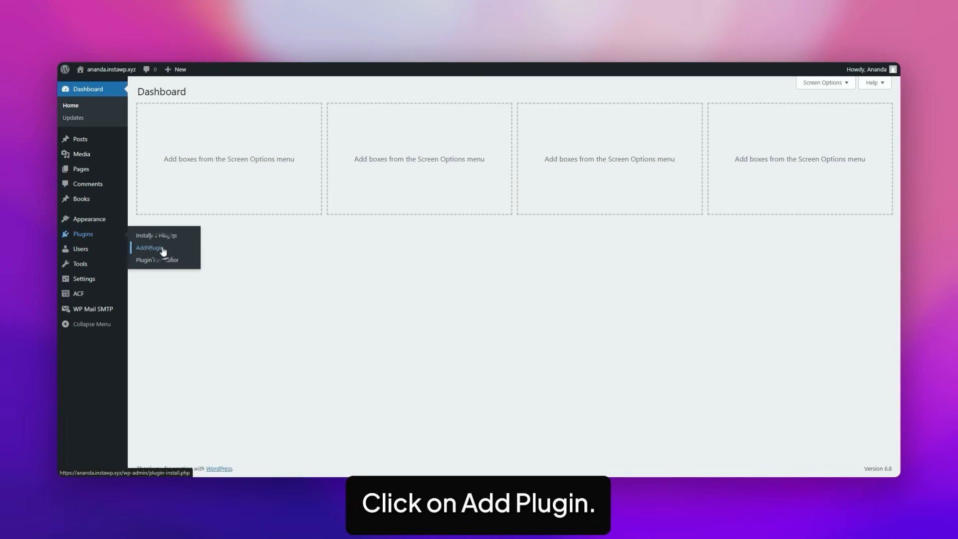
# Step: Search the plugin directory for "nexter blocks" and install the Nexter Blocks plugin
pyautogui.click(753, 117)
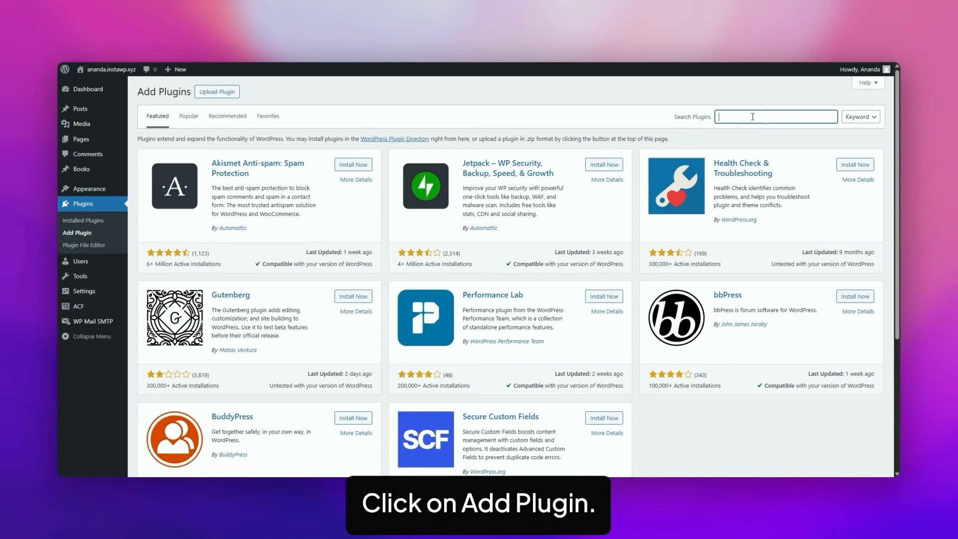
pyautogui.write('nexter blocks')
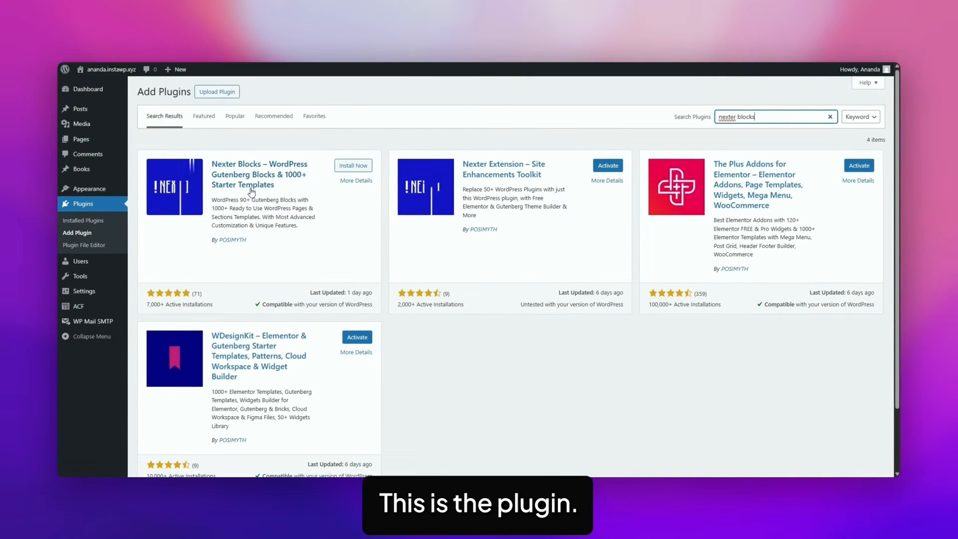
pyautogui.click(353, 165)
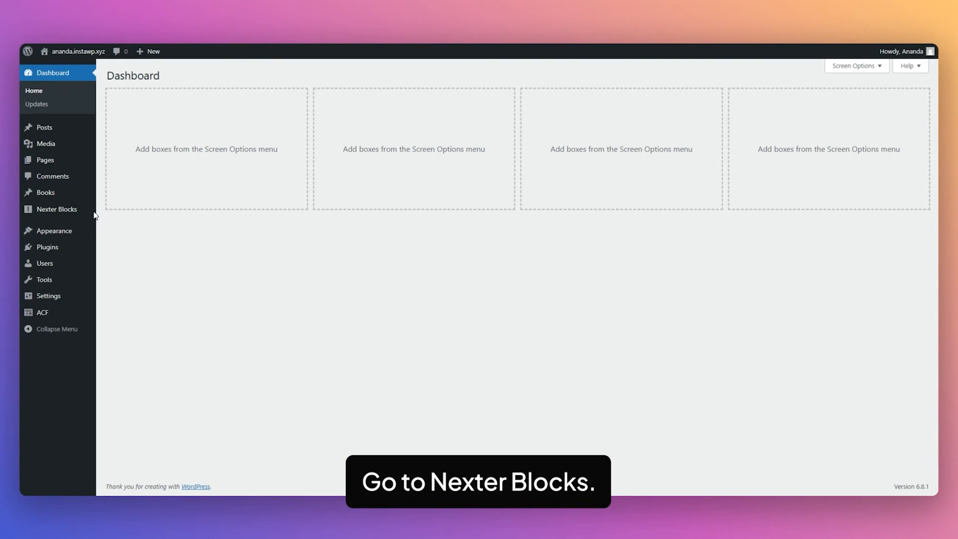
# Step: Find the External Form Styler block in the Nexter Blocks block settings, enable it and save the settings
pyautogui.click(75, 209)
pyautogui.click(219, 150)
pyautogui.click(638, 133)
pyautogui.write('ex')
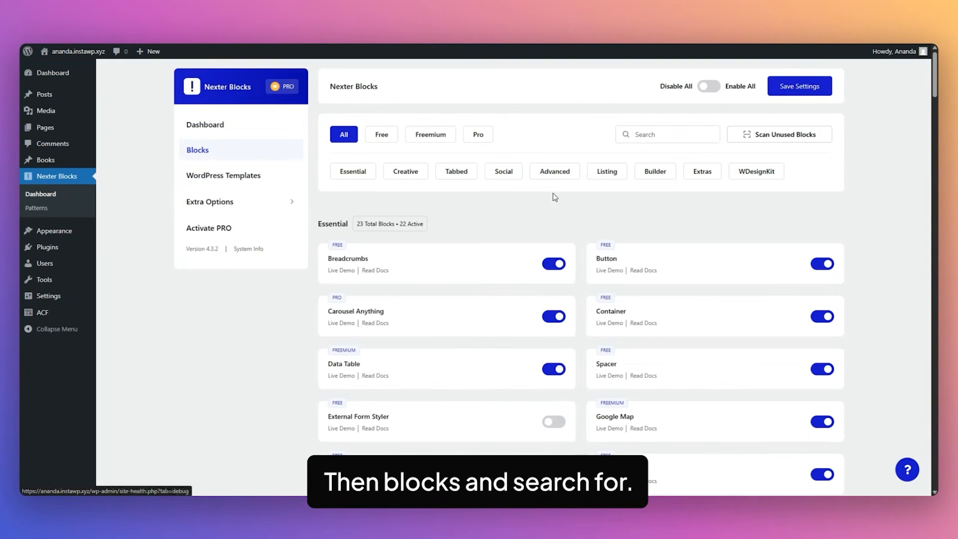
pyautogui.write('ternal form')
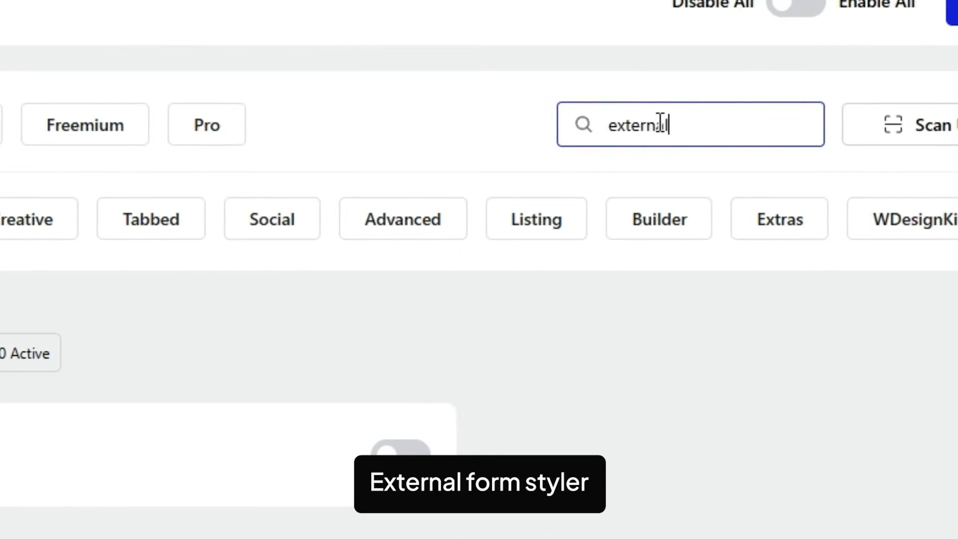
pyautogui.write(' styler')
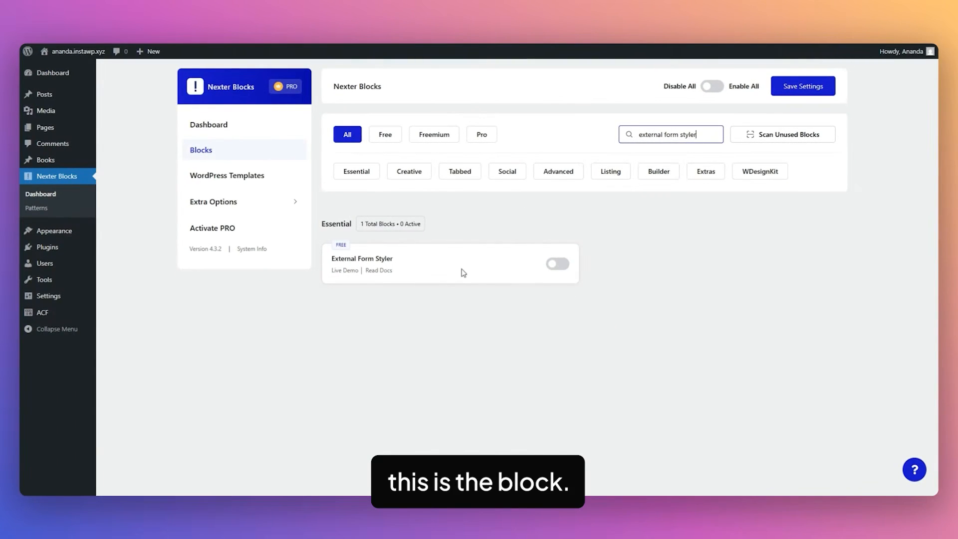
pyautogui.click(557, 265)
pyautogui.click(801, 87)
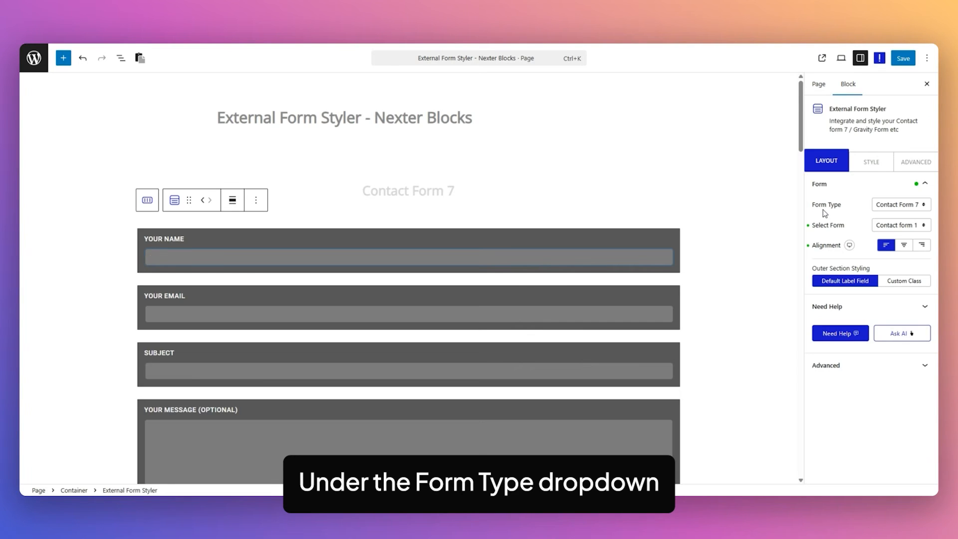
# Step: Set the External Form Styler block's form type to Contact Form 7 and select Contact form 1 as its form
pyautogui.click(909, 205)
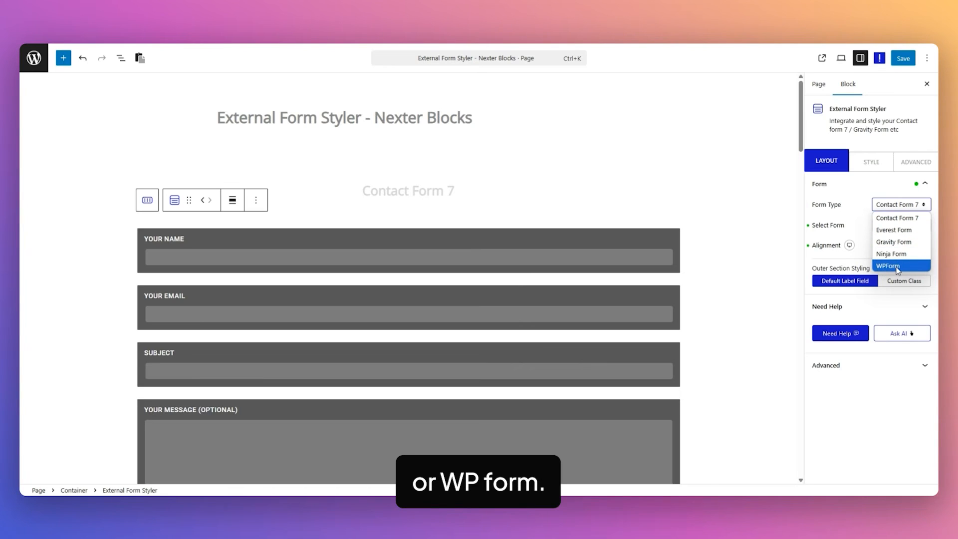
pyautogui.click(902, 221)
pyautogui.scroll(-1, 733, 281)
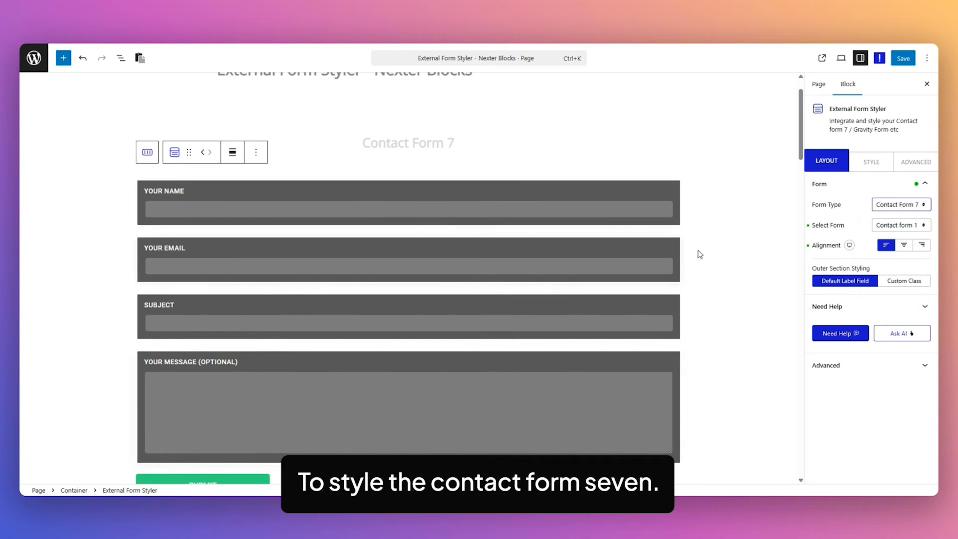
pyautogui.scroll(-1, 741, 275)
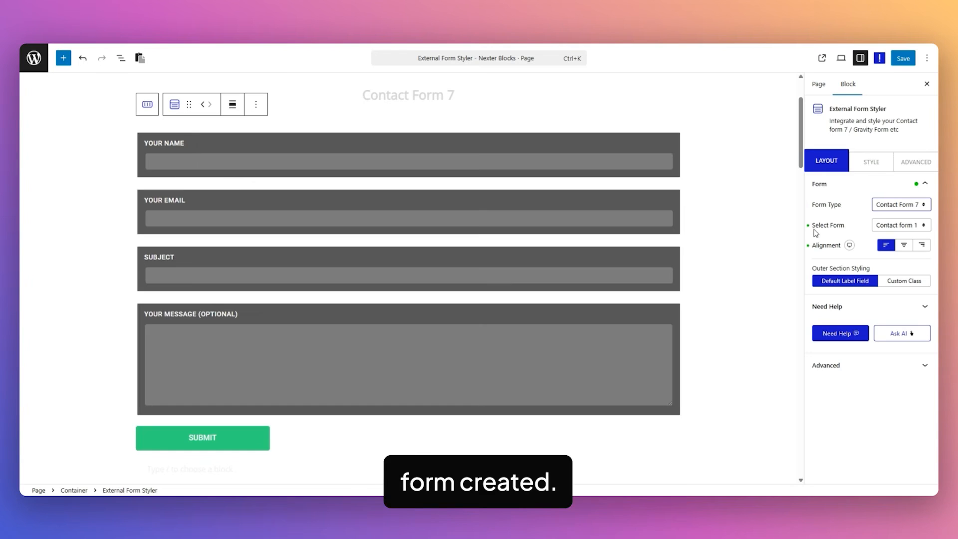
pyautogui.click(910, 225)
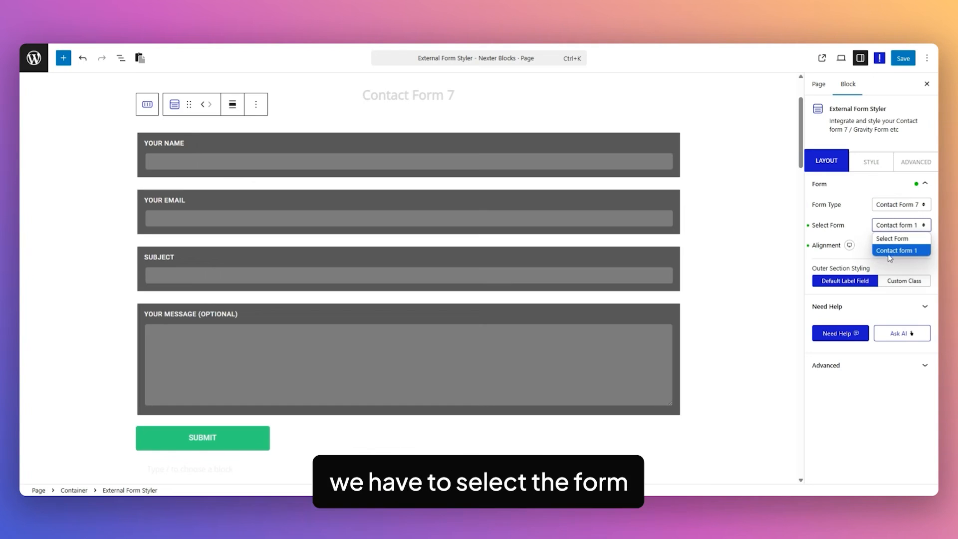
pyautogui.click(910, 252)
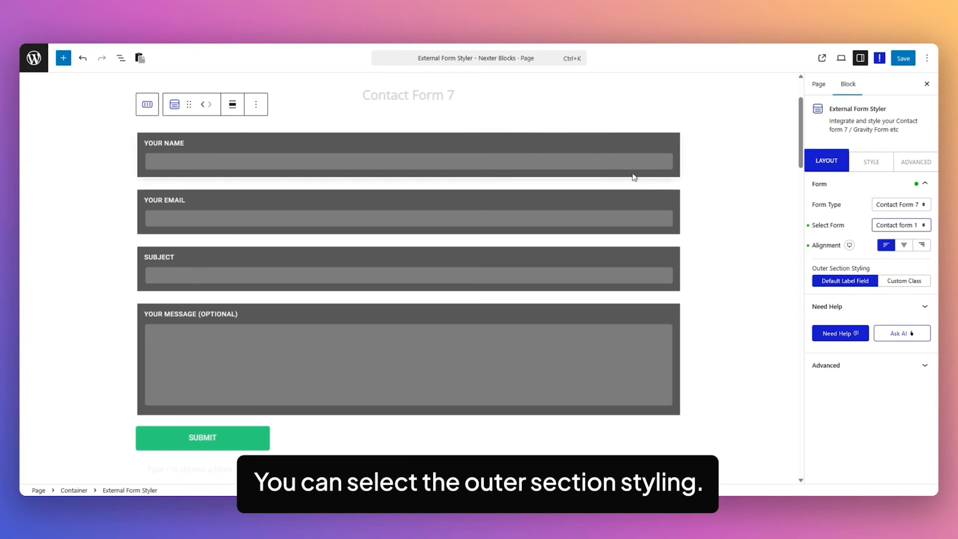
# Step: Try Custom Class as the form's outer section styling and restore Default Label Field
pyautogui.click(901, 282)
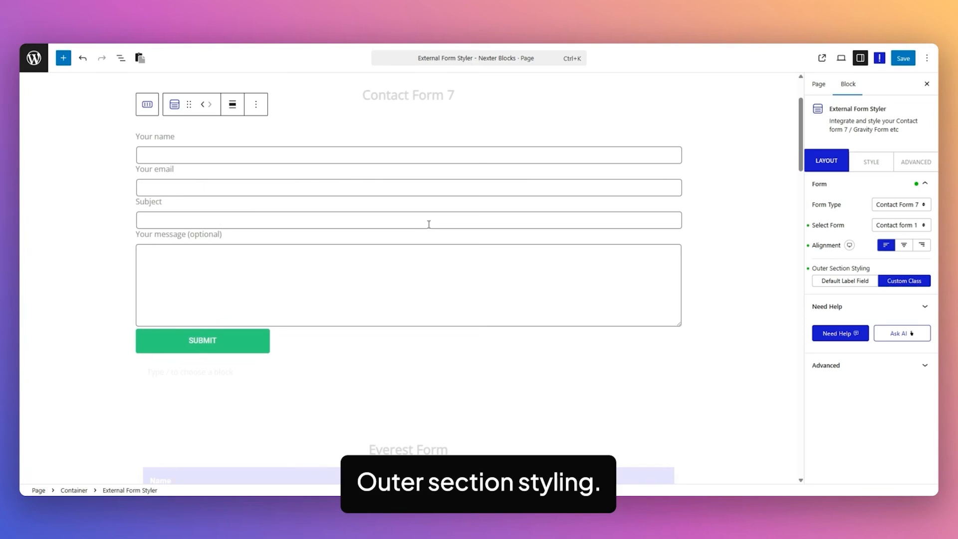
pyautogui.click(845, 282)
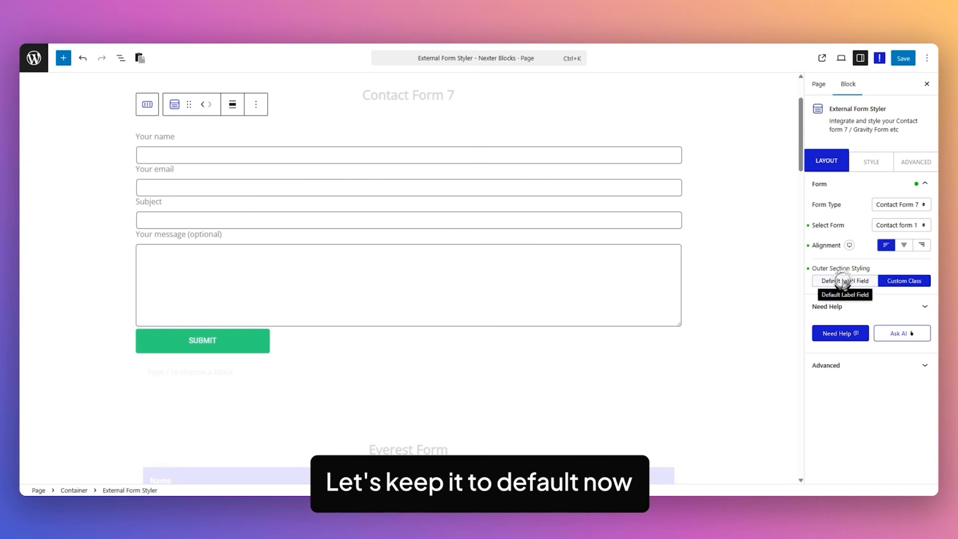
# Step: Examine the form's Label Field style options, including custom typography and the global typography presets
pyautogui.click(872, 162)
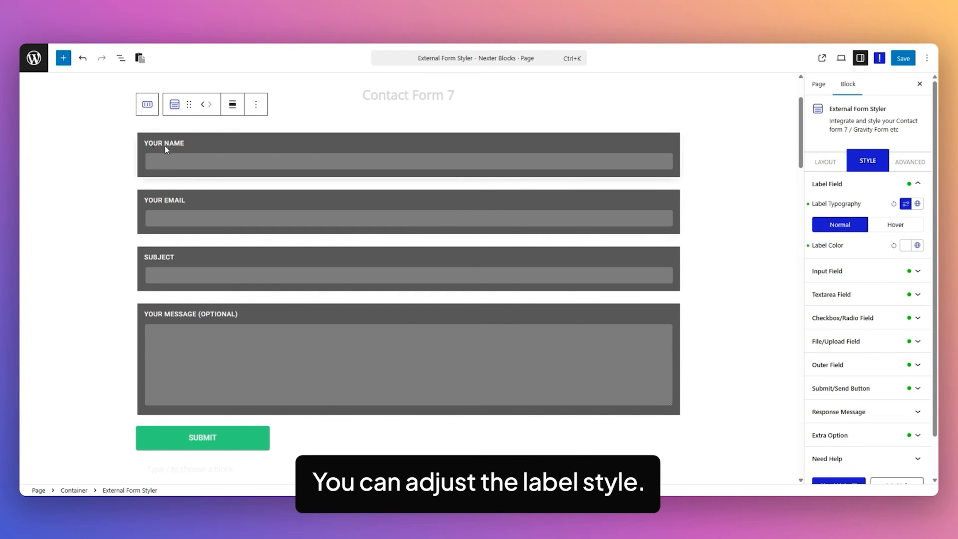
pyautogui.click(906, 203)
pyautogui.click(917, 203)
pyautogui.click(863, 179)
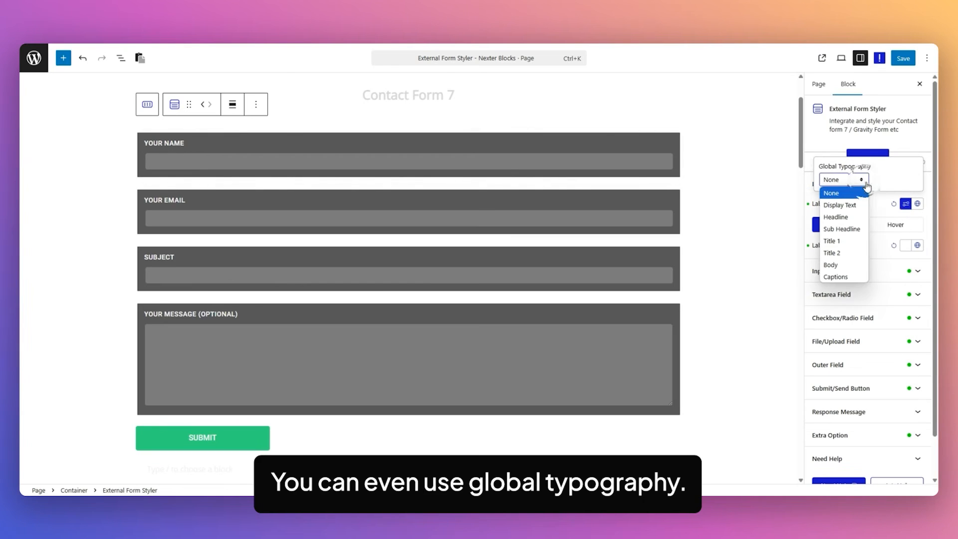
pyautogui.click(879, 204)
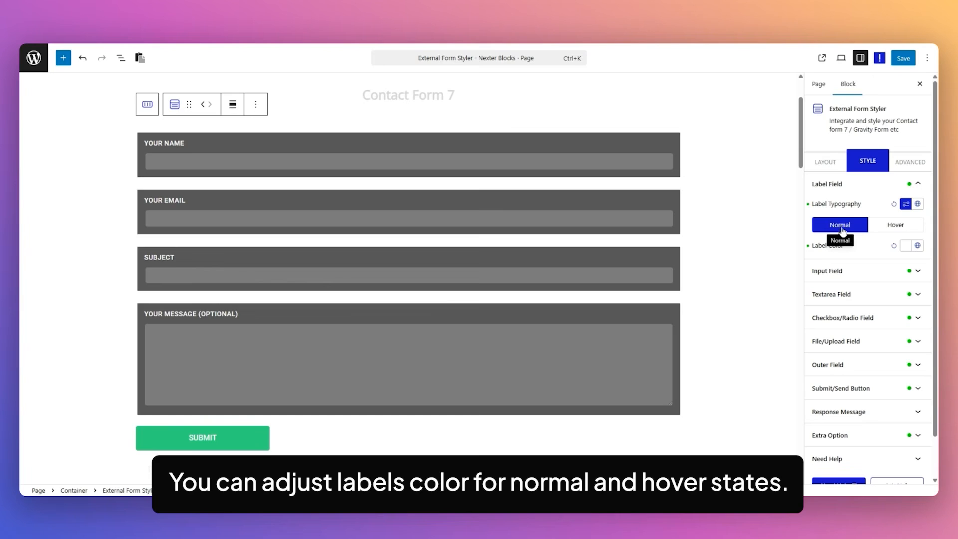
# Step: Review the Input Field style options for typography, placeholder colour, padding, margin, background, border and box shadow
pyautogui.click(852, 274)
pyautogui.scroll(-5, 853, 275)
pyautogui.scroll(2, 867, 201)
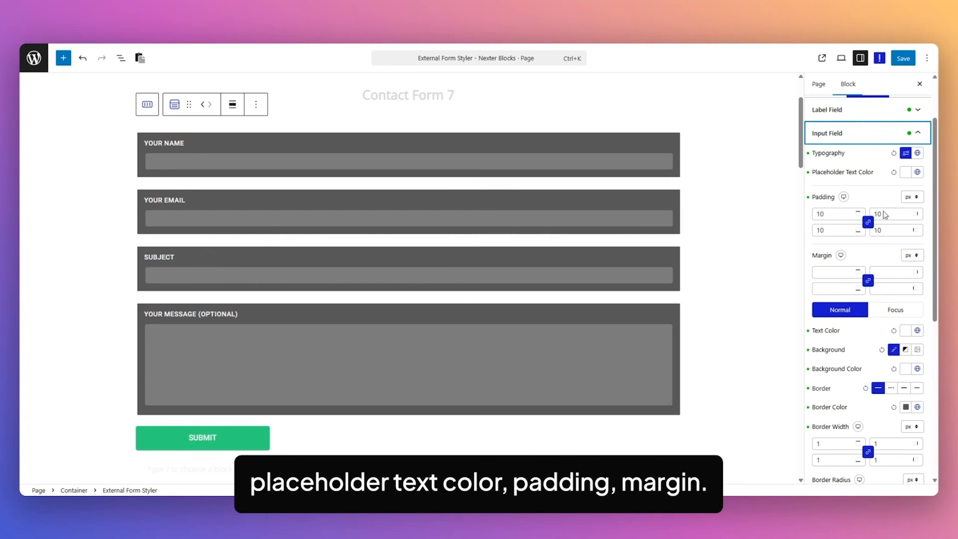
pyautogui.scroll(-2, 894, 264)
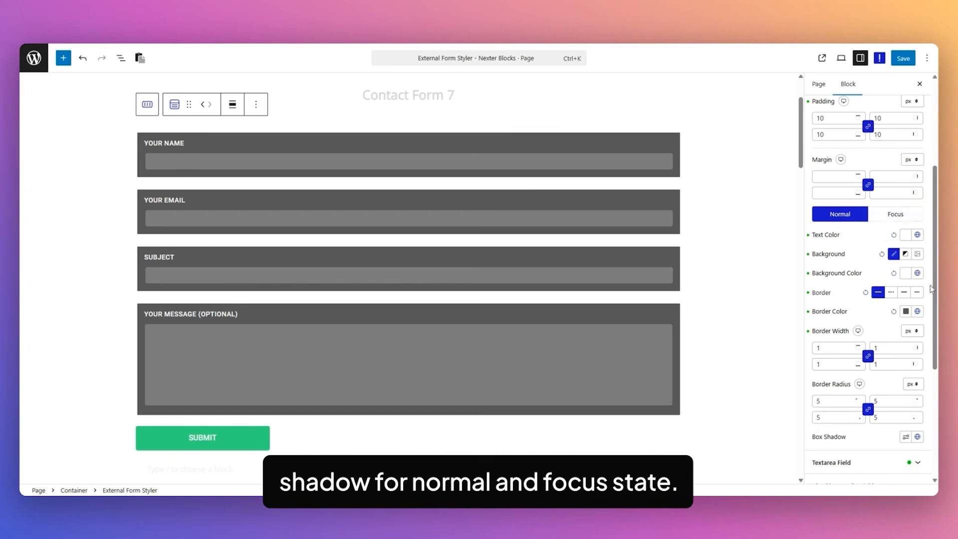
pyautogui.scroll(-3, 854, 327)
# Step: Review the Textarea Field style options, from typography and placeholder colour to border radius and box shadow
pyautogui.click(849, 320)
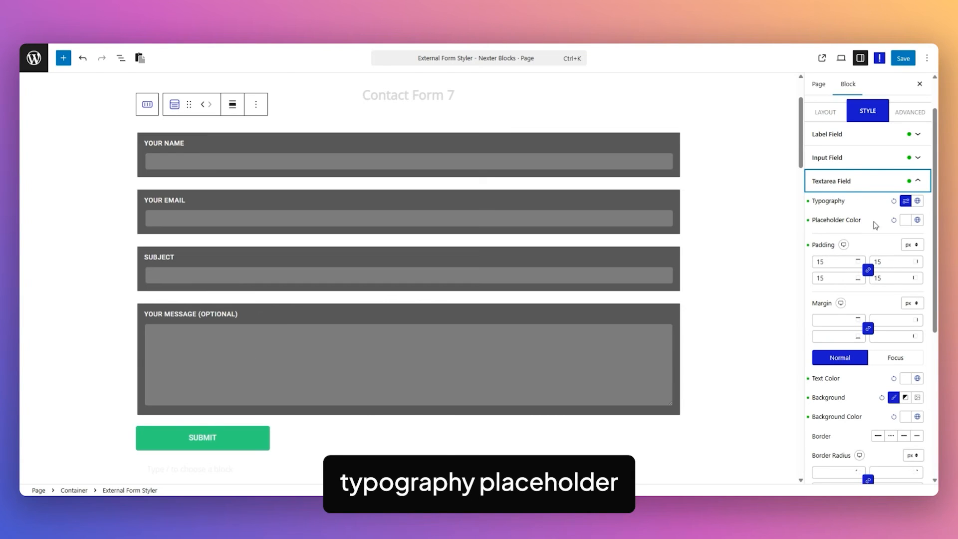
pyautogui.scroll(-2, 859, 220)
pyautogui.scroll(-1, 898, 265)
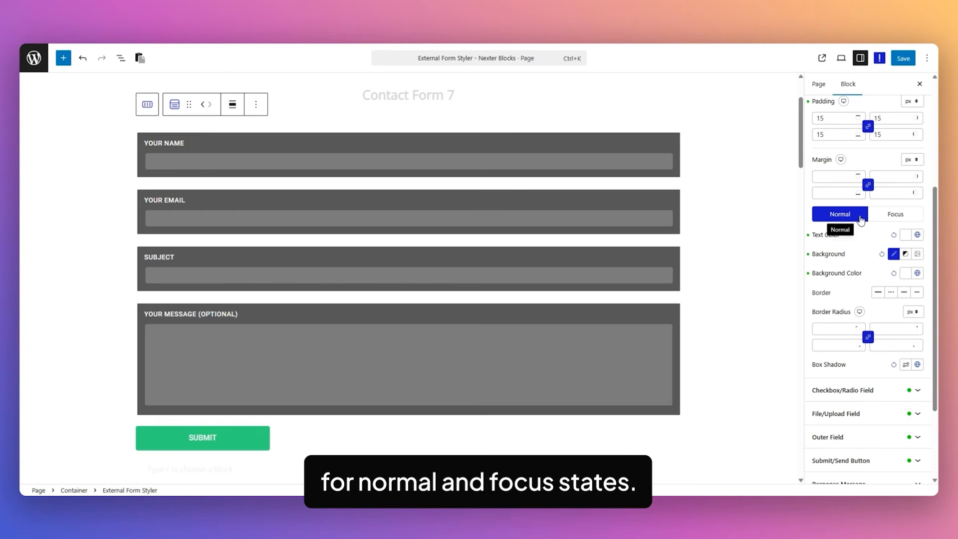
# Step: Examine the Checkbox/Radio Field style options for check boxes, including checked colours and borders, and show the radio button options
pyautogui.scroll(-1, 915, 220)
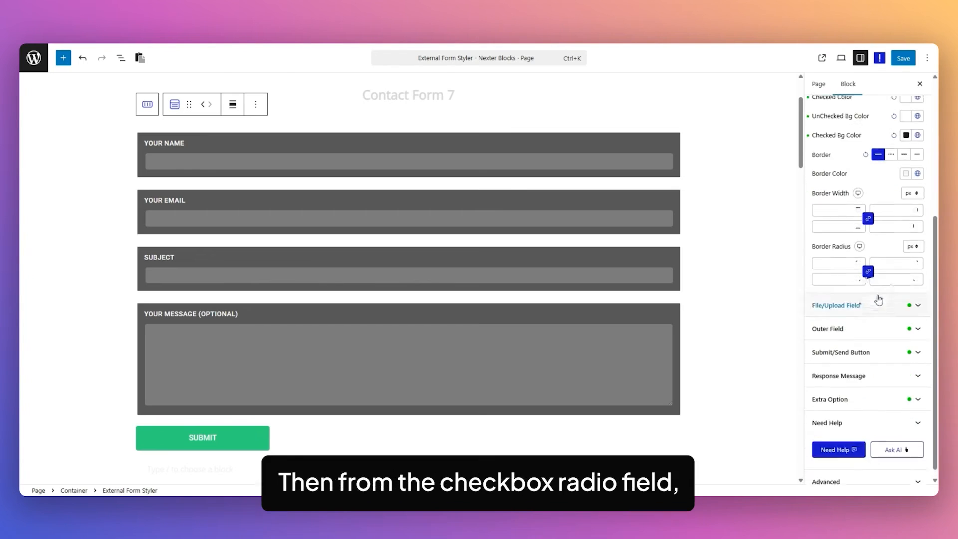
pyautogui.scroll(3, 878, 300)
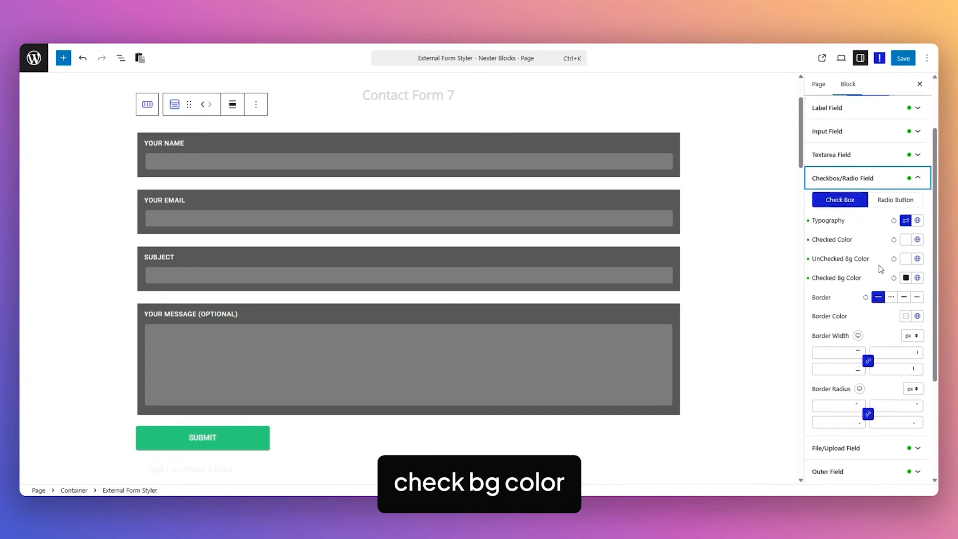
pyautogui.scroll(-2, 837, 220)
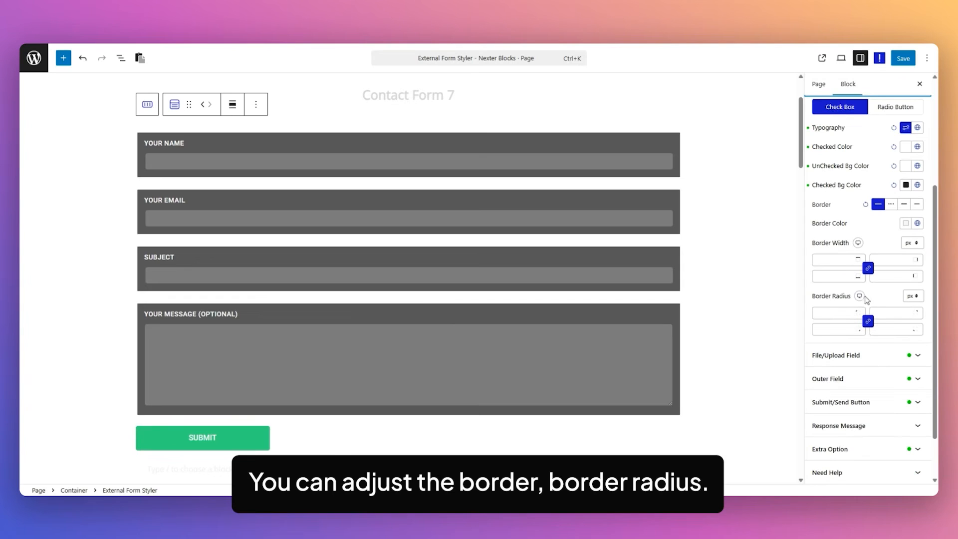
pyautogui.scroll(1, 876, 255)
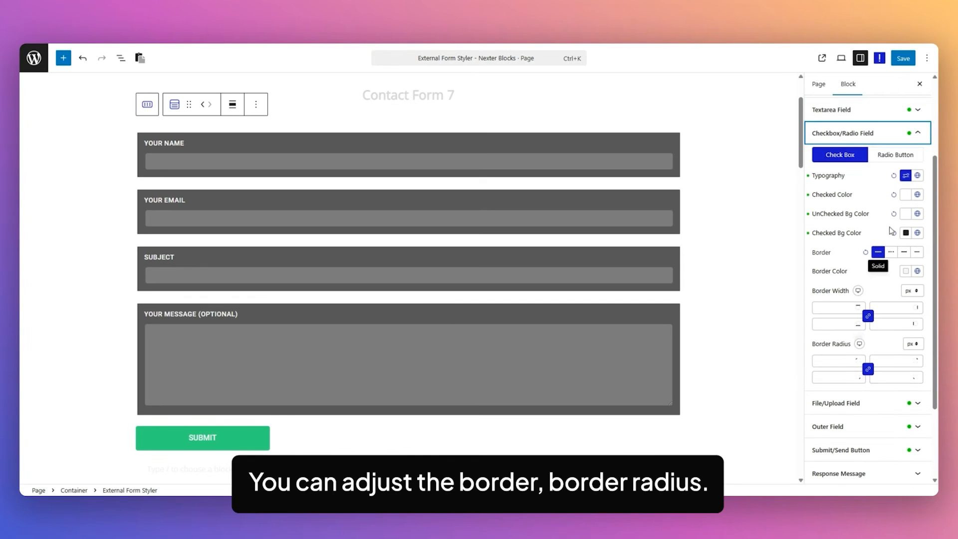
pyautogui.click(895, 155)
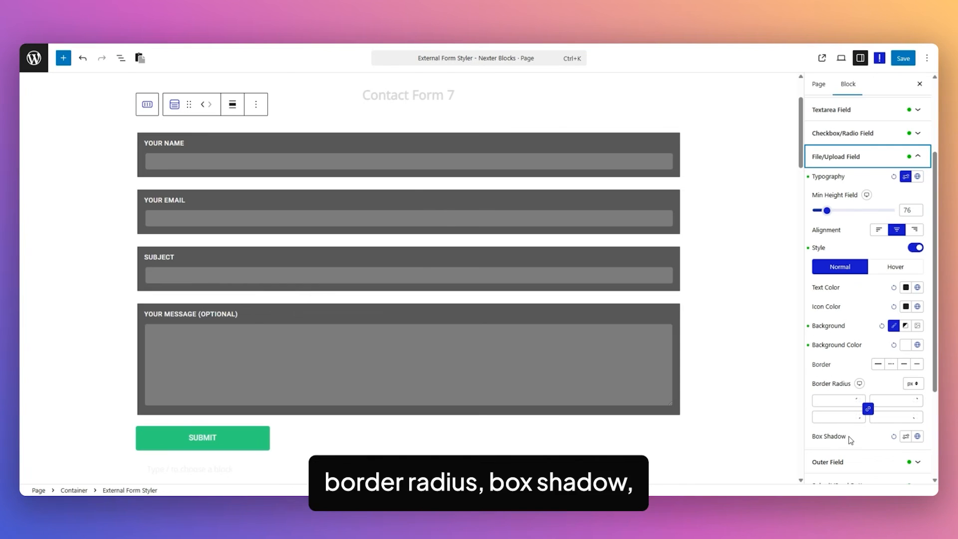
# Step: Review the Outer Field style options for padding, margin, background, border, border radius and box shadow
pyautogui.scroll(-1, 884, 279)
pyautogui.scroll(-3, 856, 327)
pyautogui.click(854, 326)
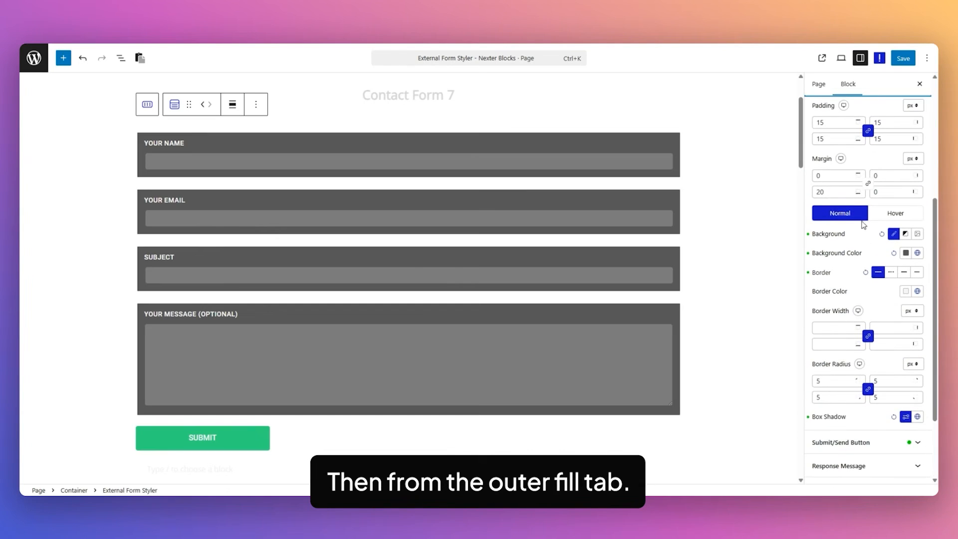
pyautogui.scroll(2, 864, 225)
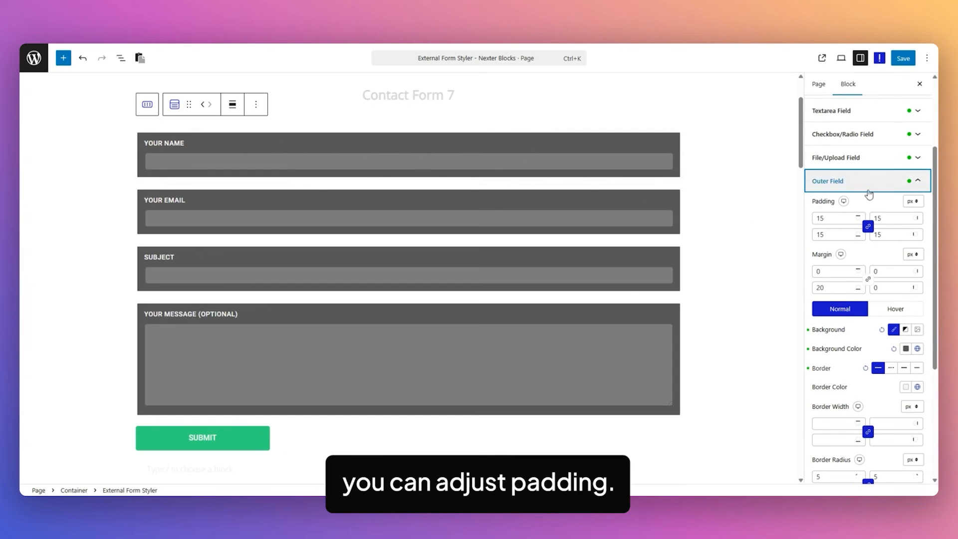
pyautogui.scroll(-2, 831, 355)
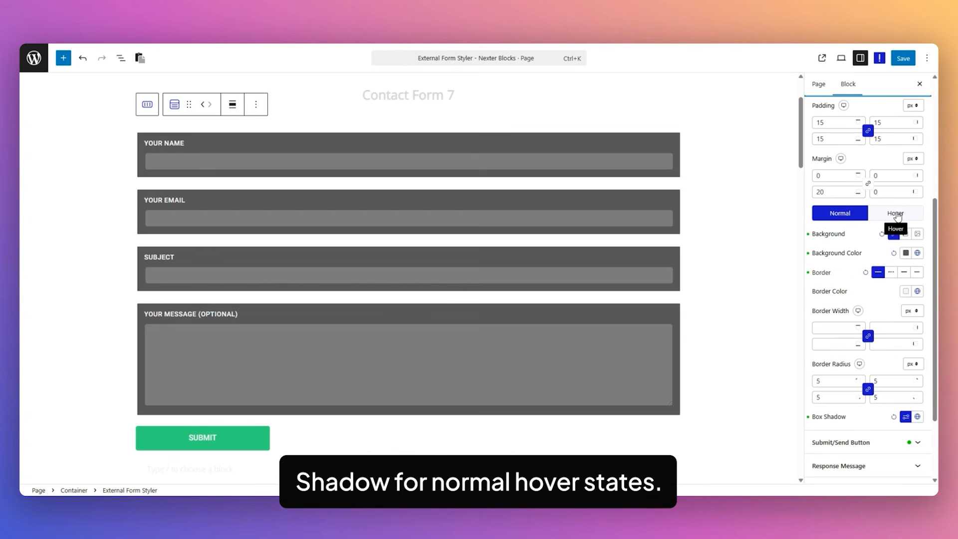
# Step: Examine the Submit/Send Button style options, including maximum width, typography, spacing, colours, border and box shadow
pyautogui.click(858, 443)
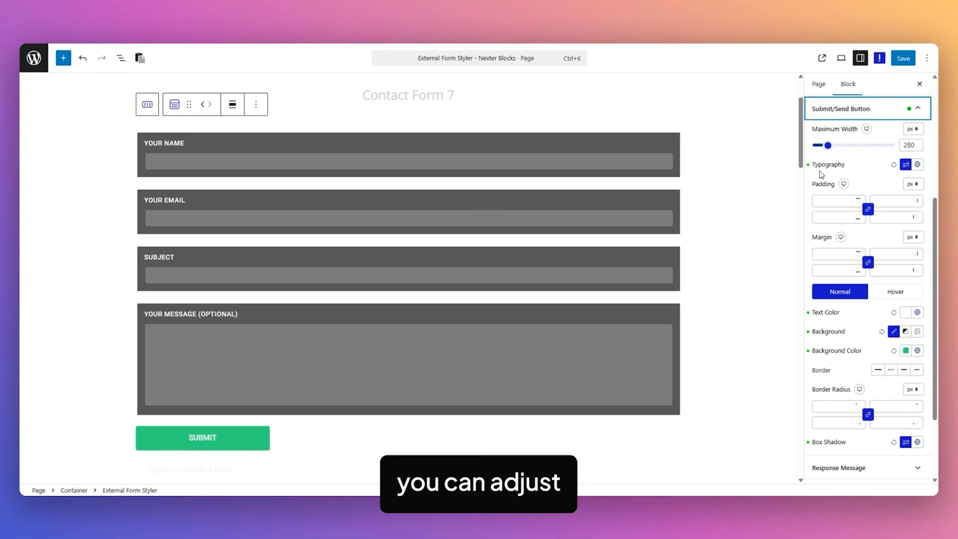
pyautogui.scroll(-2, 842, 335)
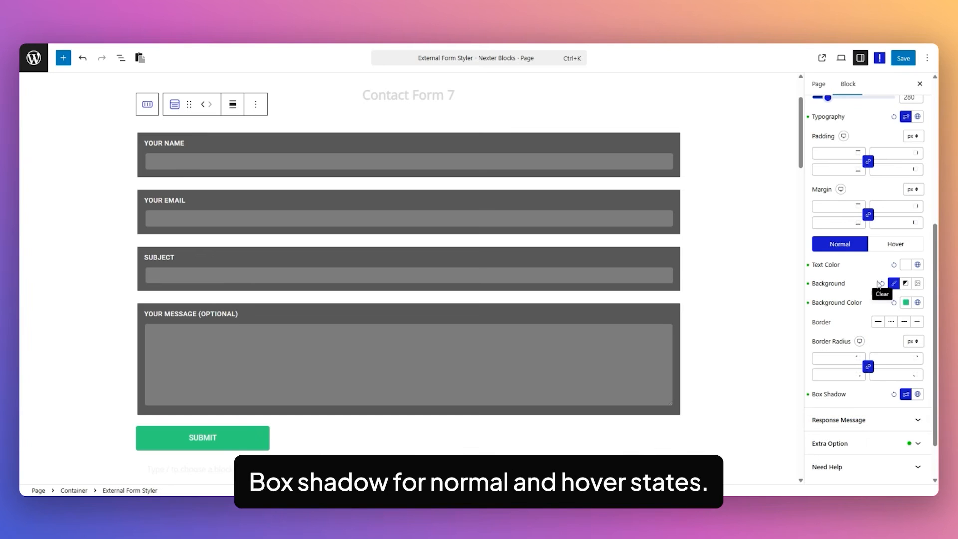
# Step: Review the Contact Form 7 block's Response Message styles for success and validation, and its Extra Option width and required-text colours
pyautogui.click(867, 420)
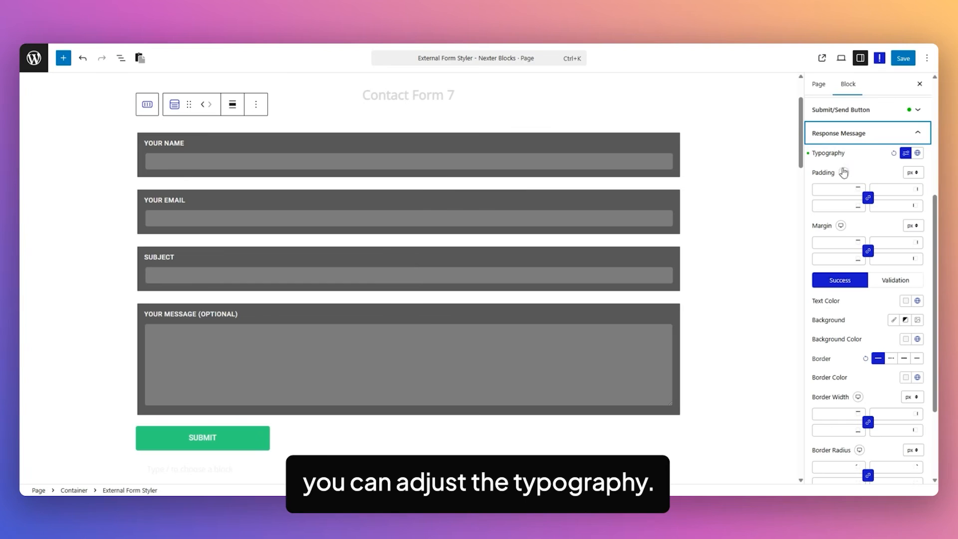
pyautogui.scroll(-2, 848, 270)
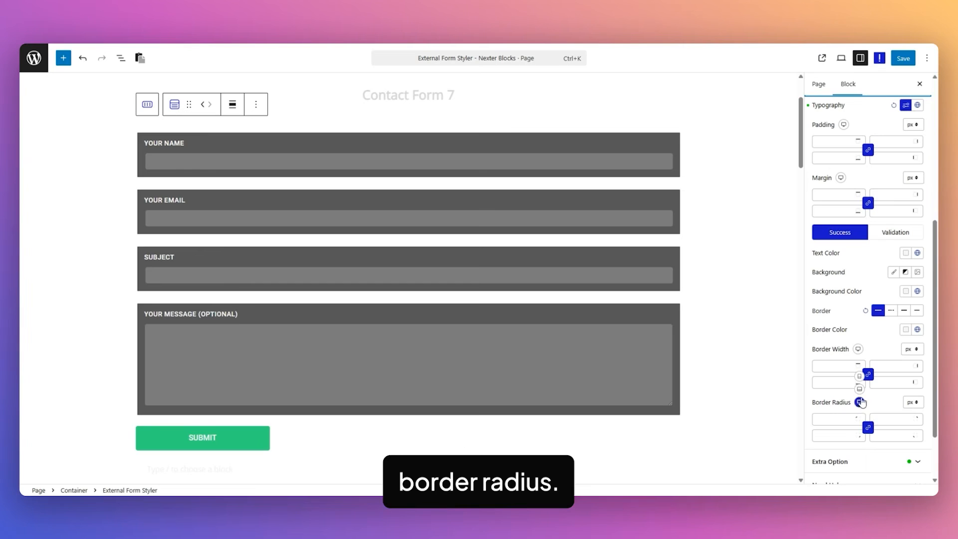
pyautogui.click(897, 233)
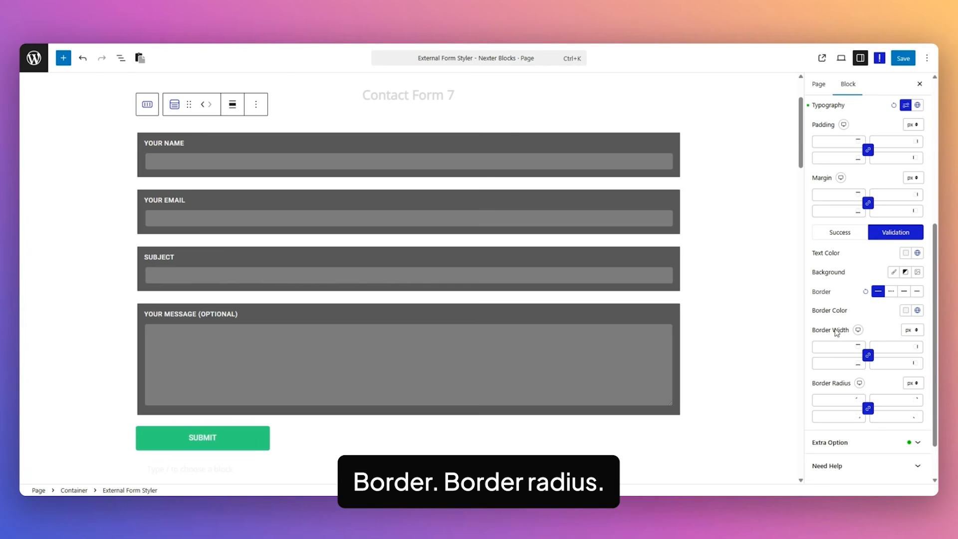
pyautogui.click(871, 449)
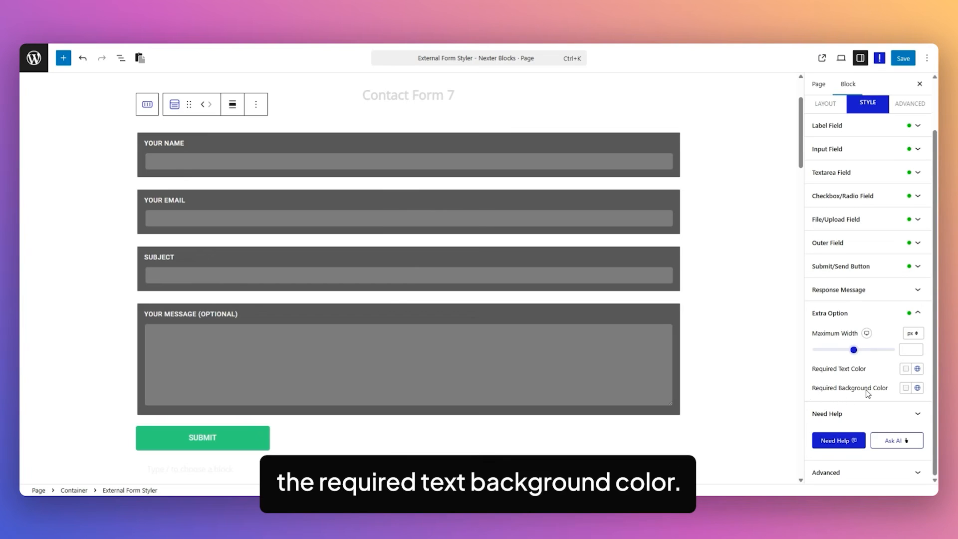
# Step: Select the Everest Form styler block on the page and choose Contact Form as its form
pyautogui.scroll(-8, 750, 208)
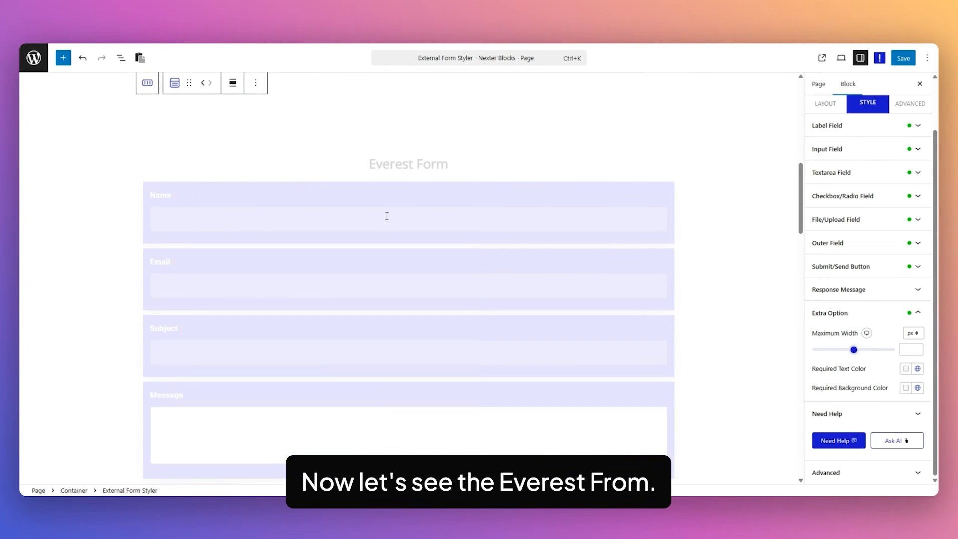
pyautogui.click(387, 216)
pyautogui.scroll(-2, 717, 272)
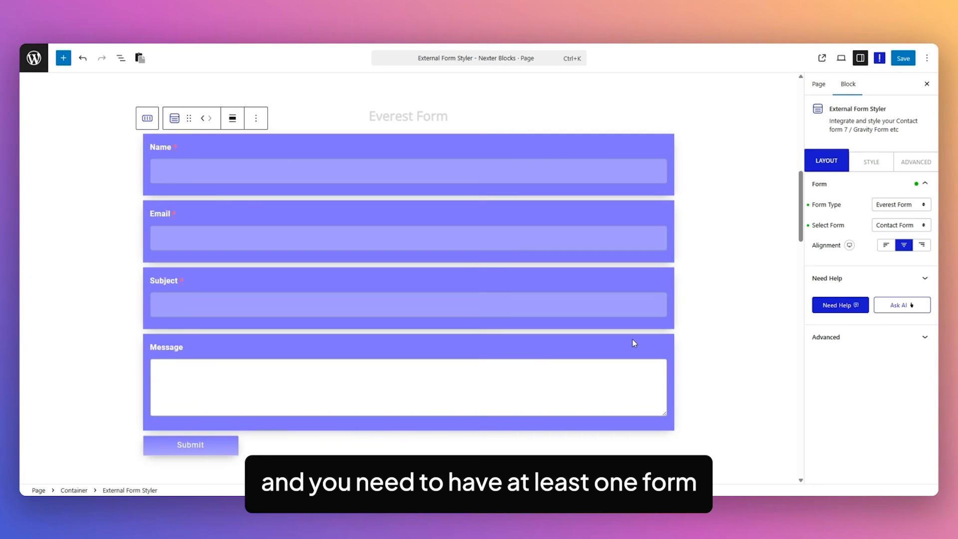
pyautogui.click(889, 225)
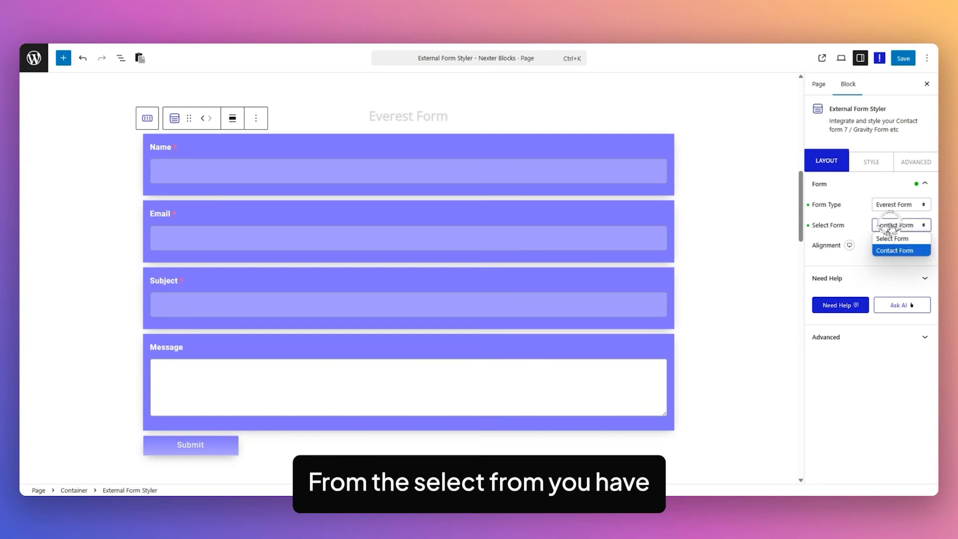
pyautogui.click(893, 250)
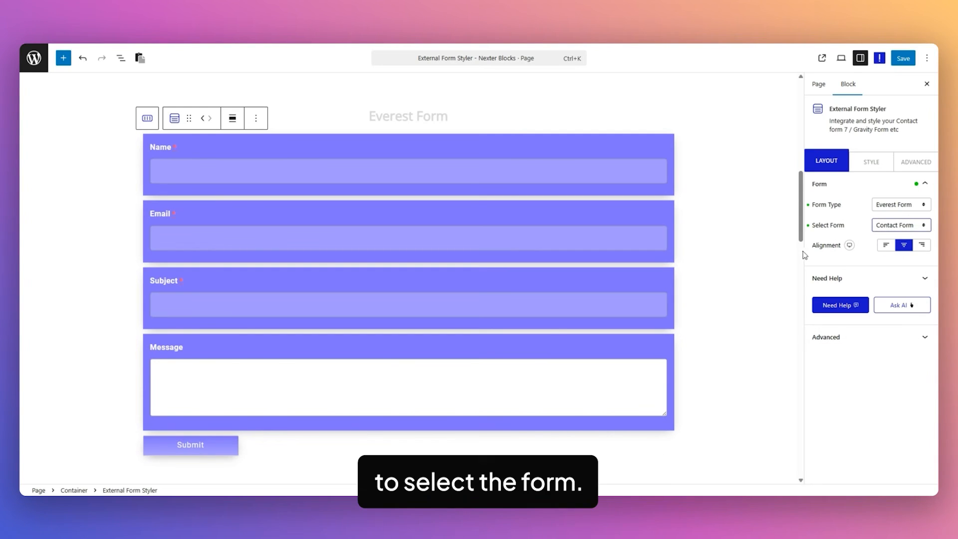
# Step: Examine the Everest Form block's Label Field and Input Field style options, from label colours to input padding, border radius and box shadow
pyautogui.click(879, 170)
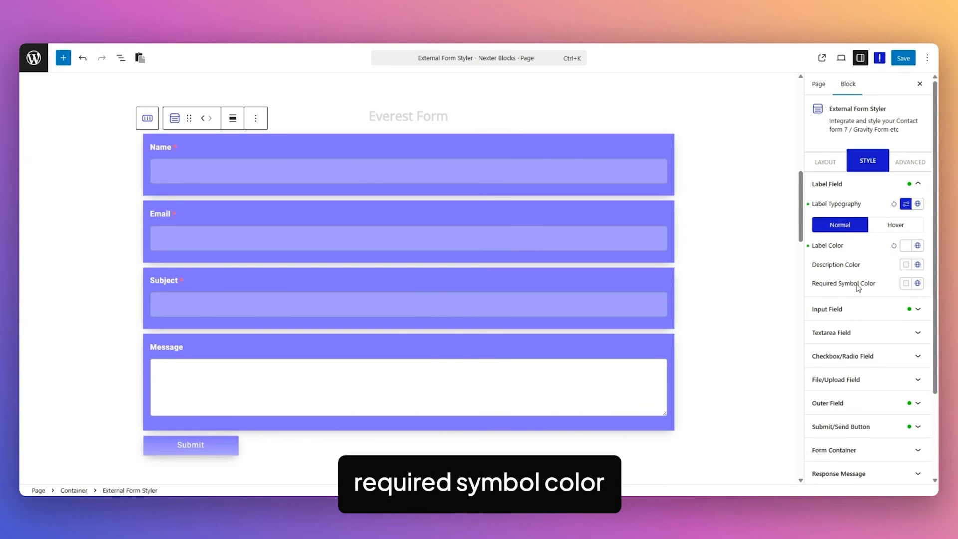
pyautogui.click(866, 313)
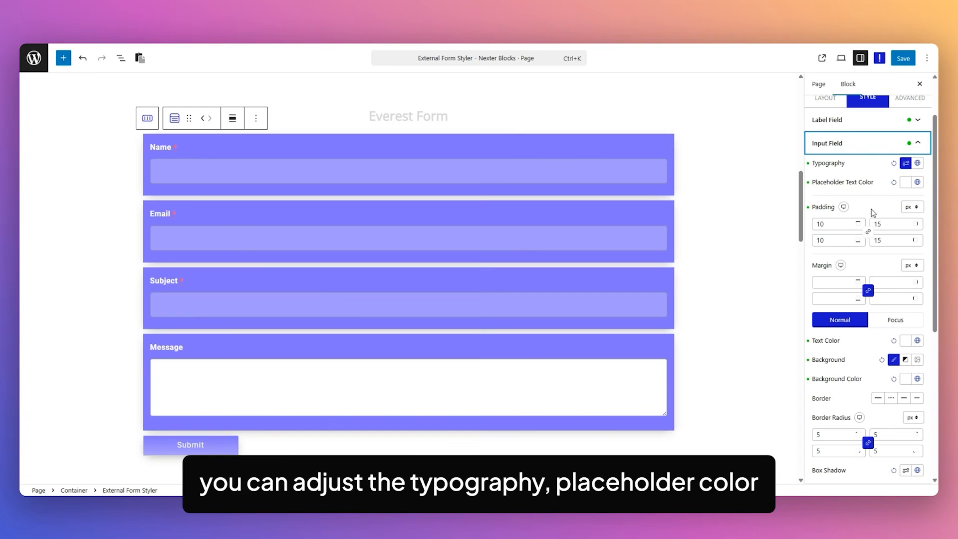
pyautogui.scroll(-2, 849, 319)
pyautogui.scroll(-4, 840, 341)
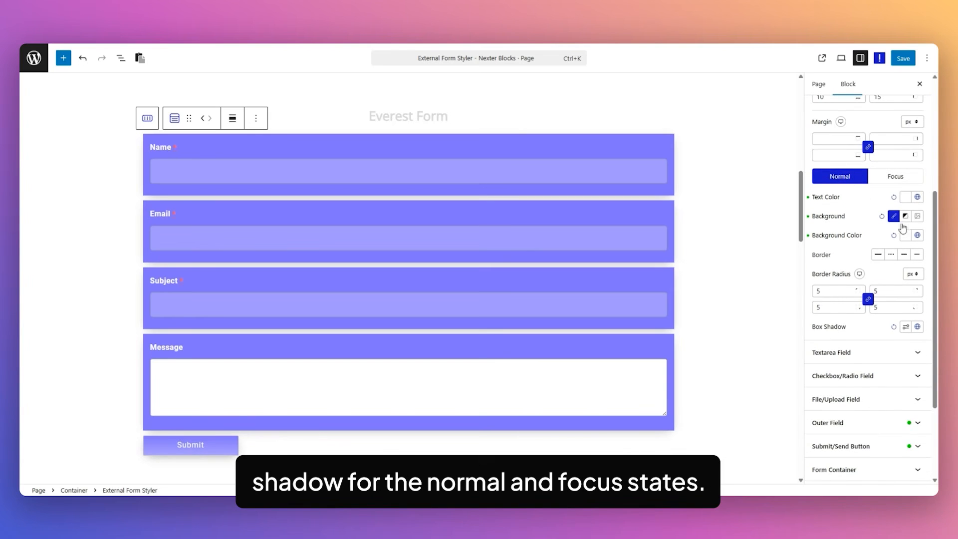
# Step: Review the Everest Form block's Textarea Field options for typography, placeholder colour, spacing, background, border and box shadow
pyautogui.scroll(-4, 878, 250)
pyautogui.click(871, 262)
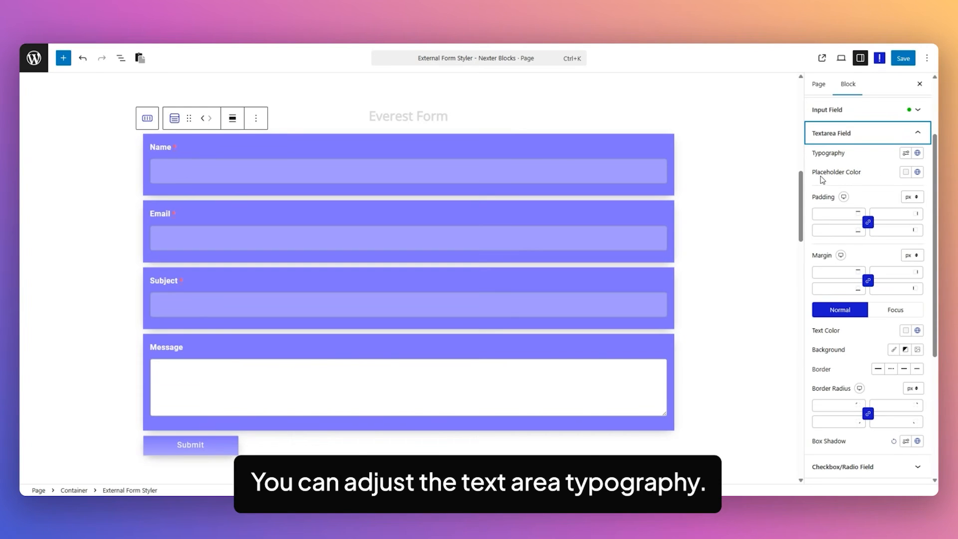
pyautogui.scroll(-1, 823, 298)
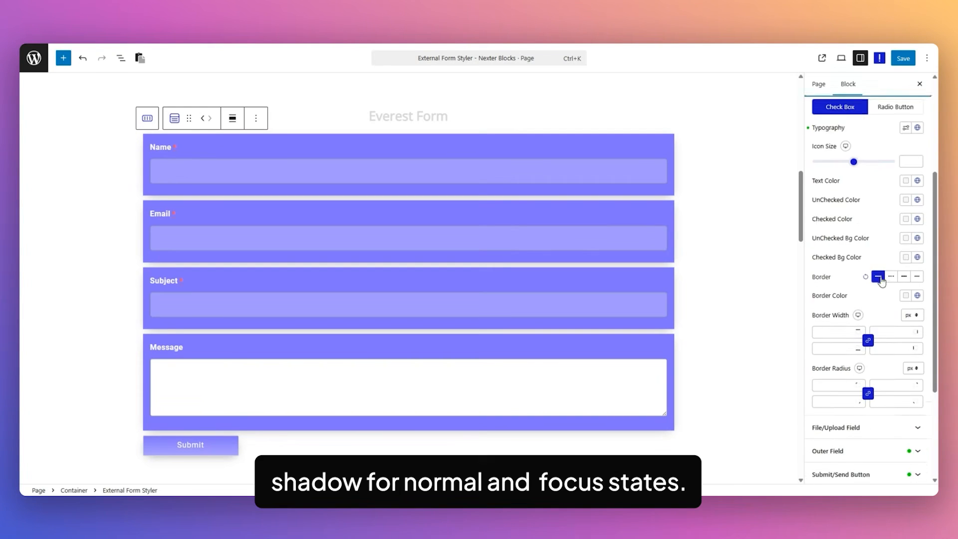
# Step: Examine the Everest Form block's Checkbox/Radio Field options and show the radio button colours, icon size and border settings
pyautogui.scroll(2, 875, 267)
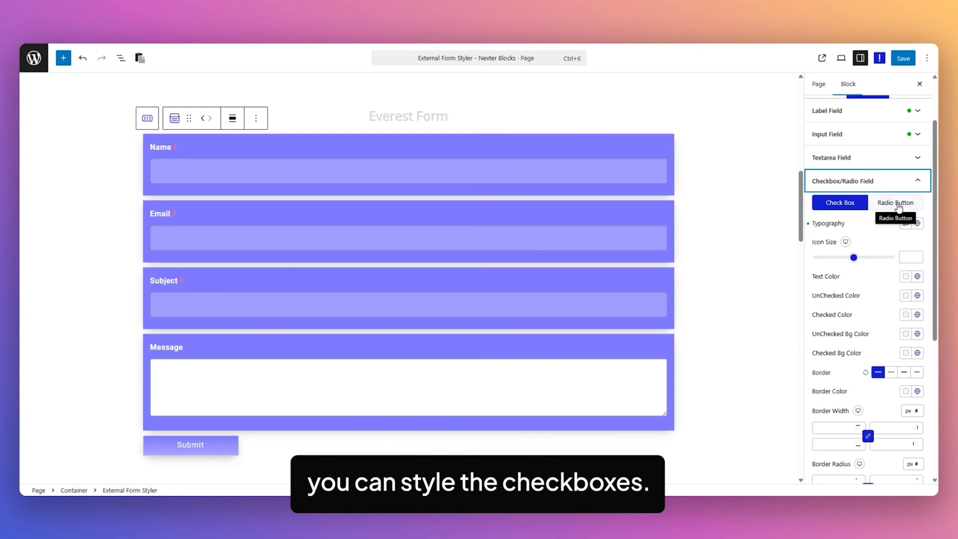
pyautogui.click(896, 202)
pyautogui.scroll(-1, 856, 228)
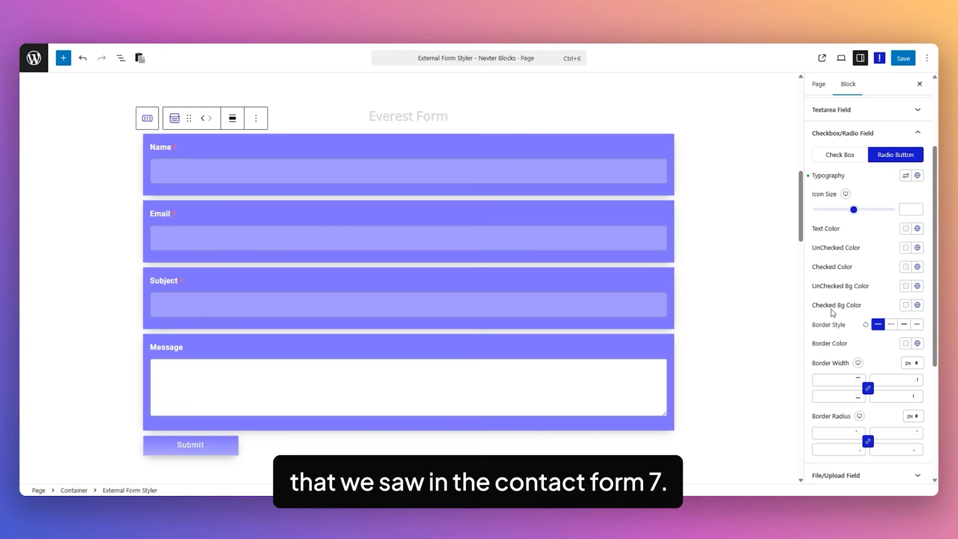
# Step: Review the Everest Form block's File/Upload Field and Outer Field style options, including background, border, border radius and box shadow
pyautogui.scroll(-3, 862, 336)
pyautogui.click(867, 334)
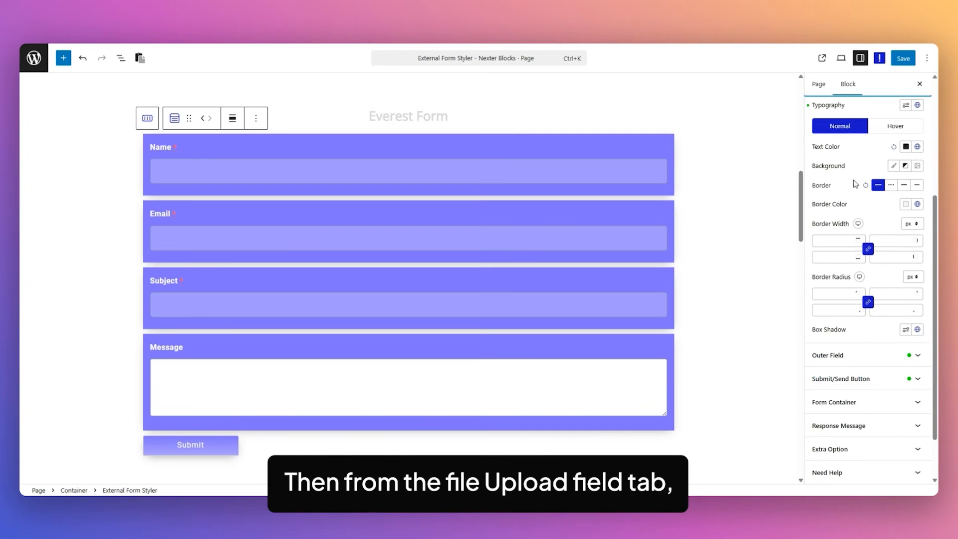
pyautogui.scroll(1, 857, 185)
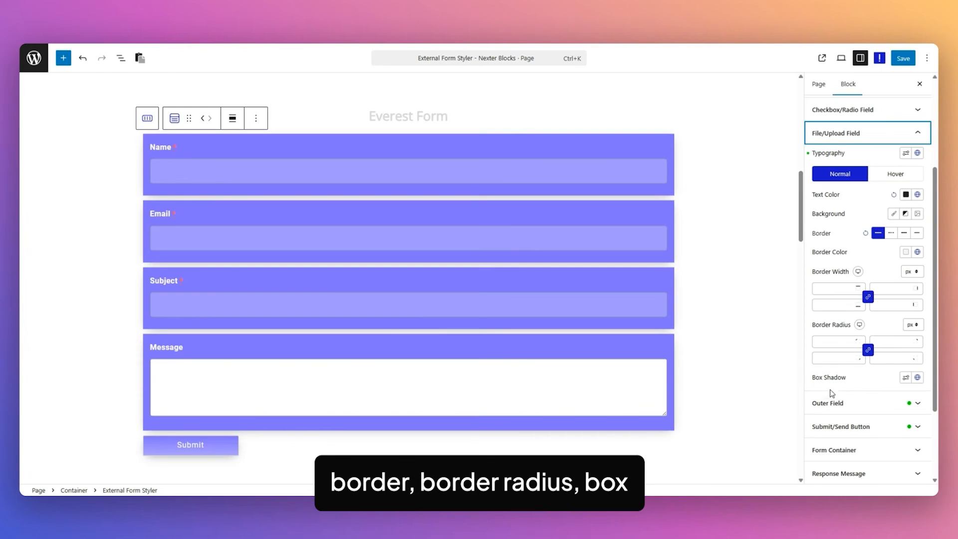
pyautogui.click(858, 404)
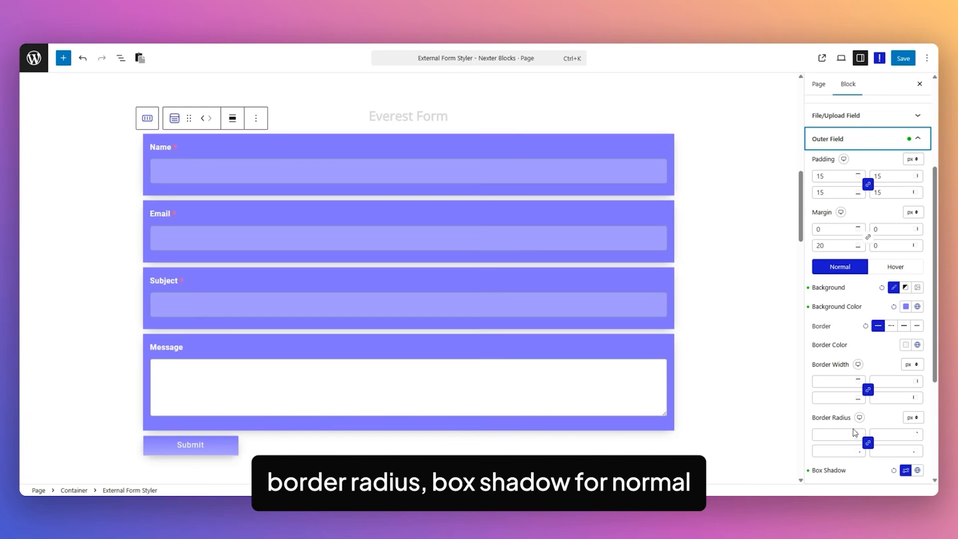
pyautogui.scroll(-4, 869, 331)
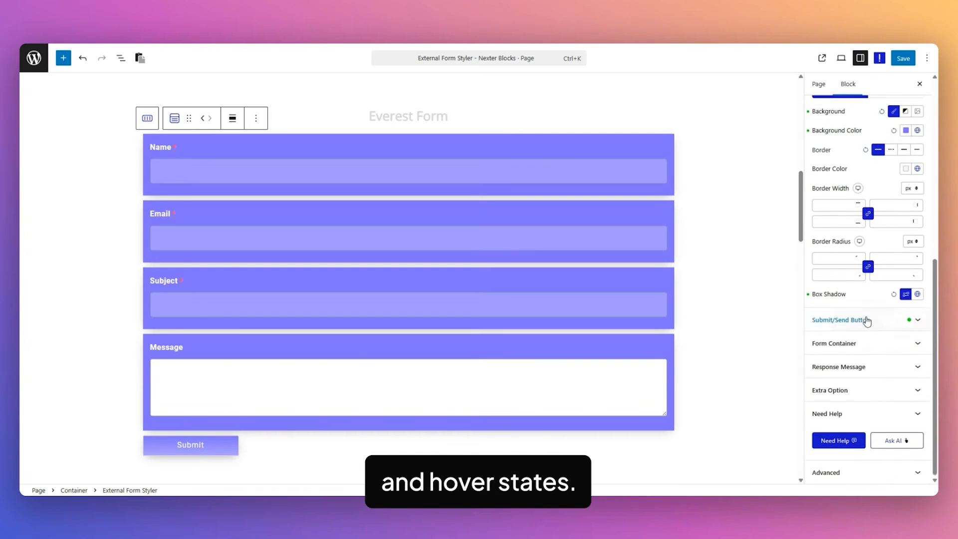
# Step: Examine the Everest Form block's Submit/Send Button options, including maximum width, typography, spacing, gradient background, border and box shadow
pyautogui.click(864, 321)
pyautogui.scroll(2, 862, 289)
pyautogui.scroll(2, 860, 284)
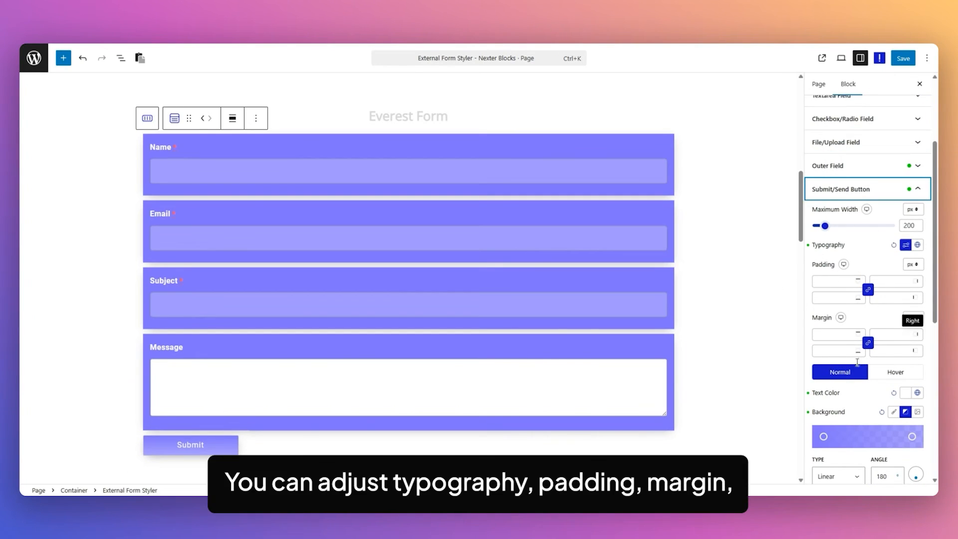
pyautogui.scroll(-1, 828, 359)
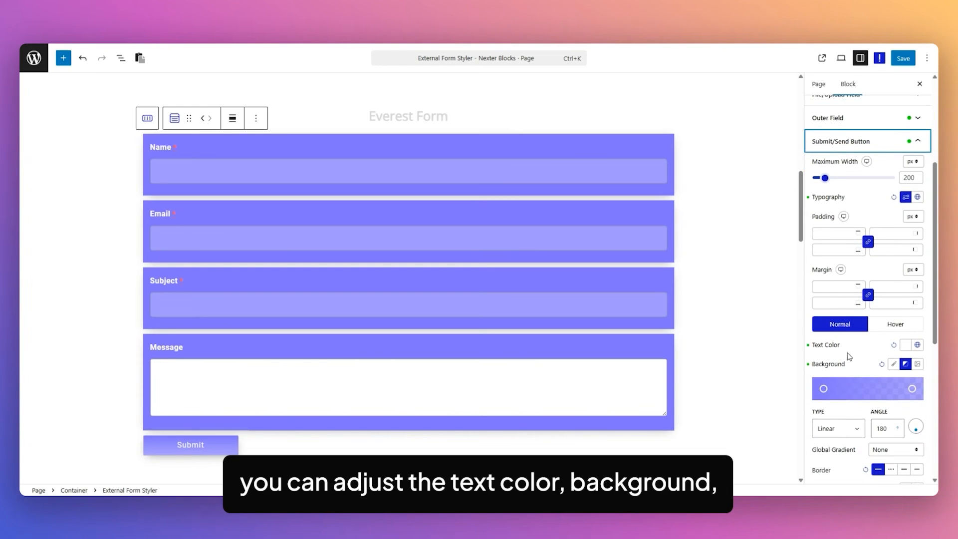
pyautogui.scroll(-4, 865, 358)
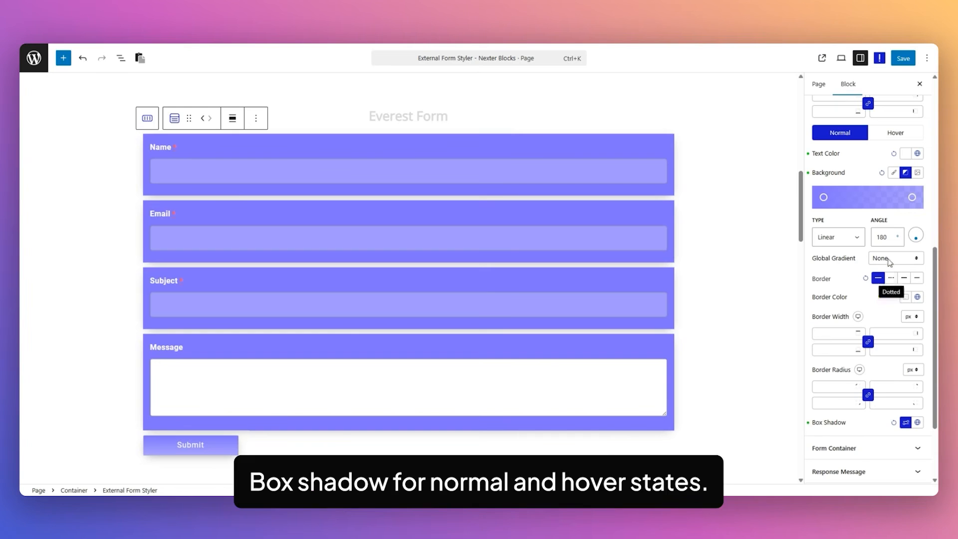
# Step: Review the Everest Form block's Form Container options for padding, margin, background, border, border radius and box shadow
pyautogui.scroll(-2, 869, 344)
pyautogui.click(868, 344)
pyautogui.scroll(2, 877, 266)
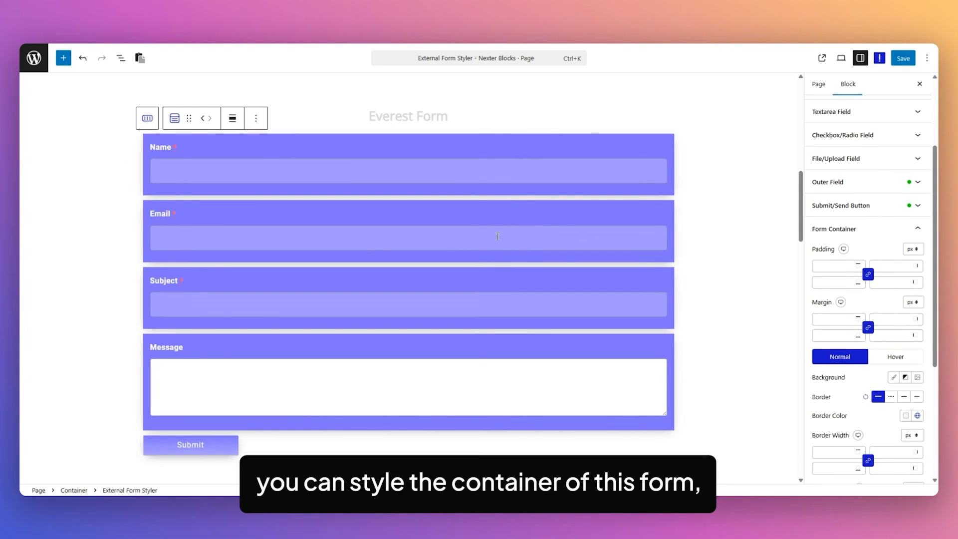
pyautogui.scroll(-2, 896, 320)
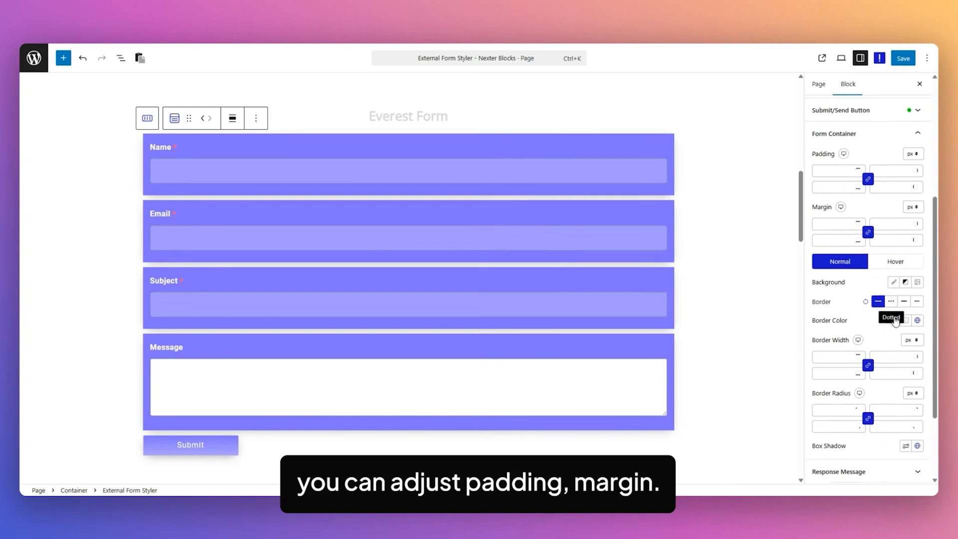
pyautogui.scroll(-1, 848, 299)
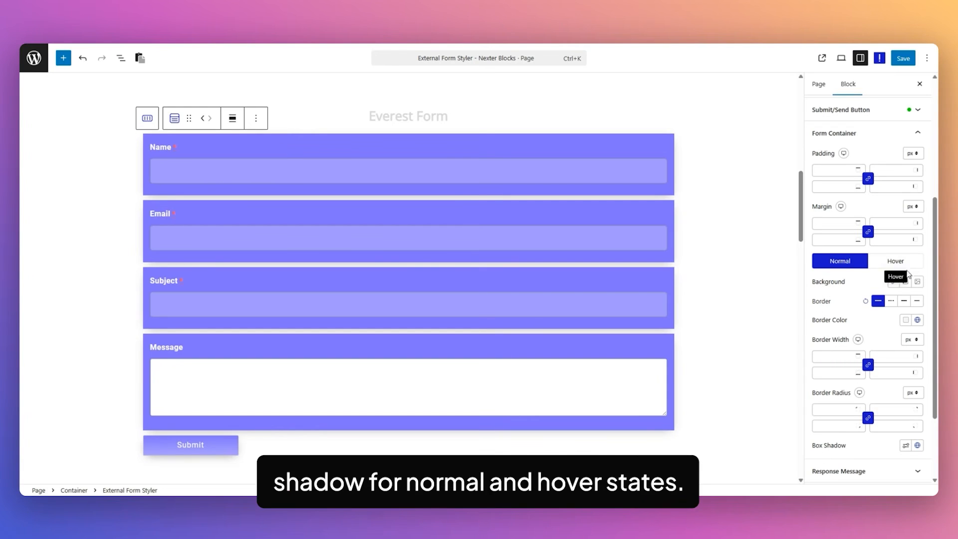
# Step: Examine the Everest Form block's Response Message styles and open its Extra Option settings
pyautogui.scroll(-3, 912, 277)
pyautogui.click(896, 367)
pyautogui.scroll(1, 855, 255)
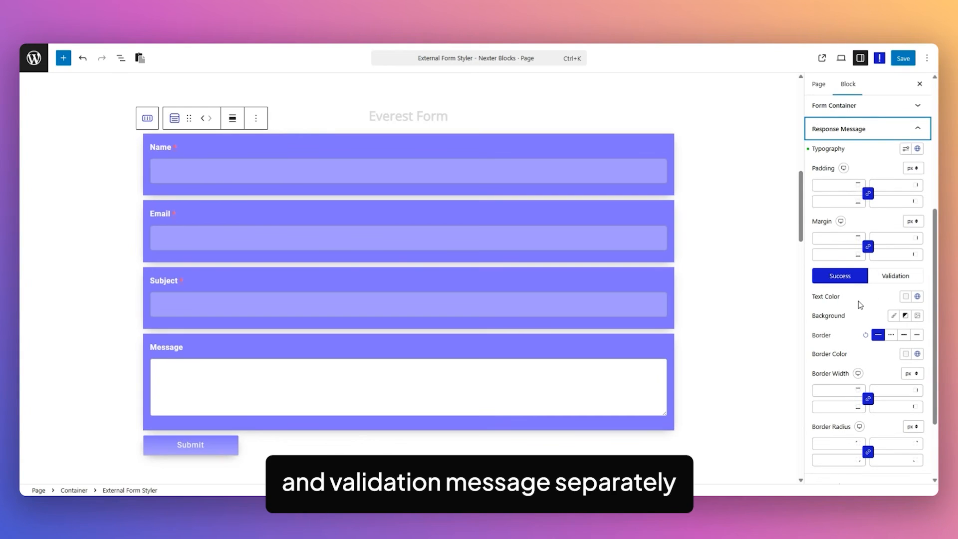
pyautogui.scroll(-2, 861, 304)
pyautogui.click(867, 390)
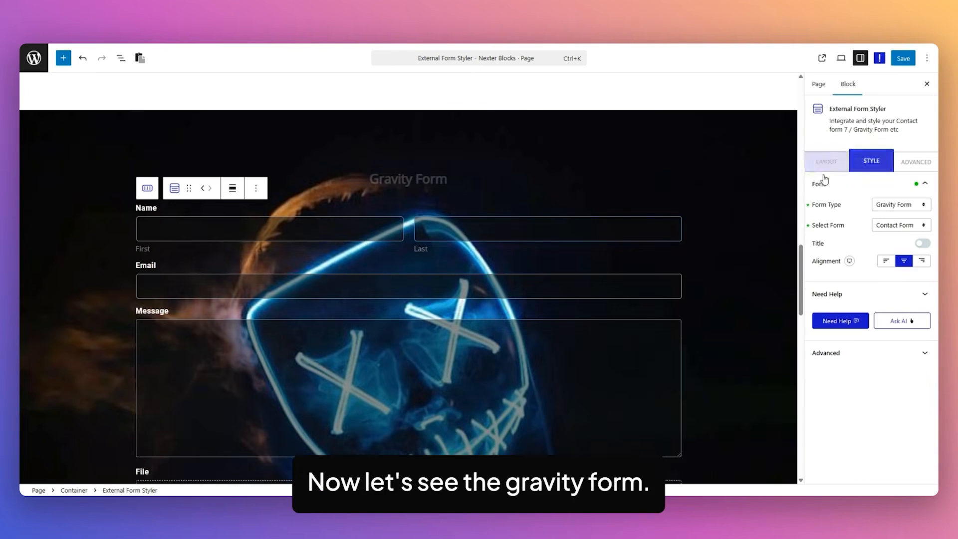
# Step: On the Gravity Form styler block, set the form type to Gravity Form and choose Contact Form as the form
pyautogui.scroll(-2, 418, 236)
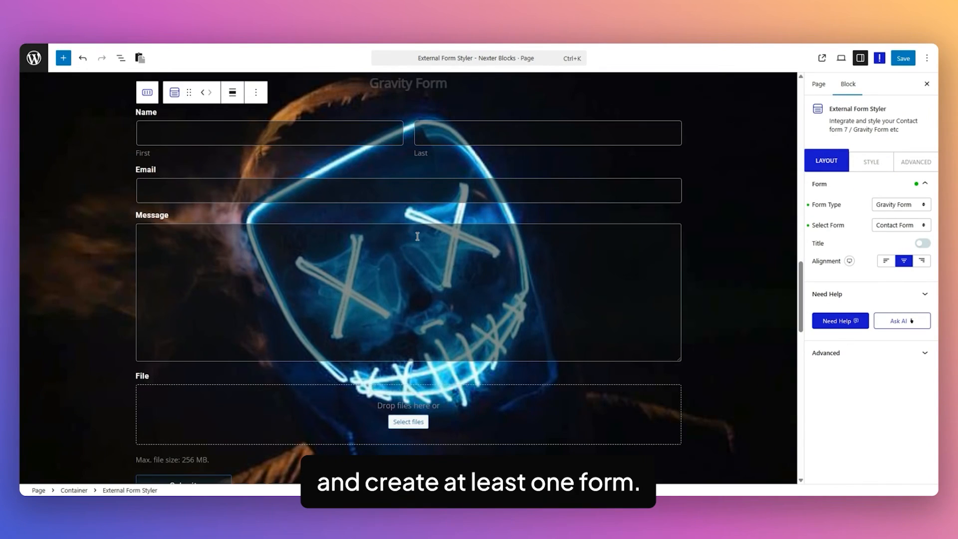
pyautogui.click(901, 204)
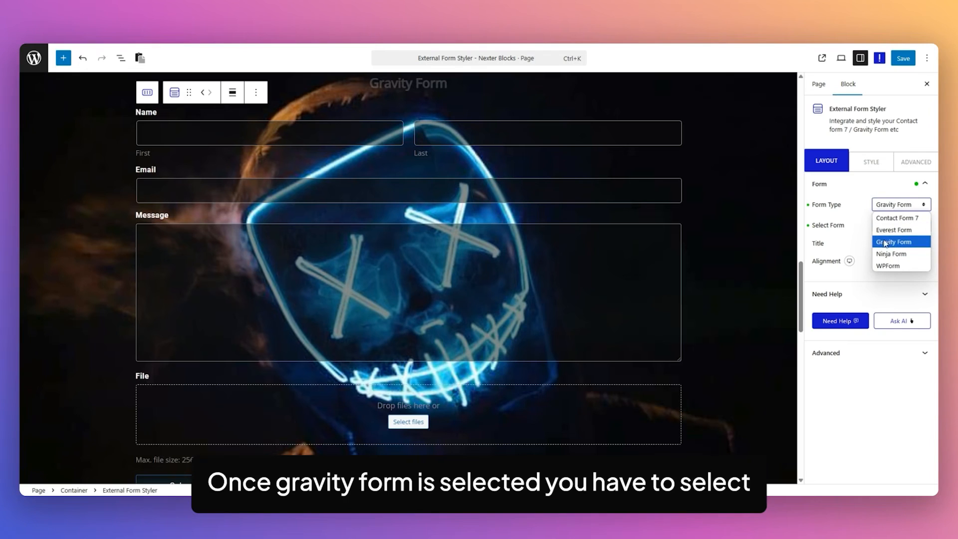
pyautogui.click(894, 242)
pyautogui.click(901, 225)
pyautogui.click(893, 249)
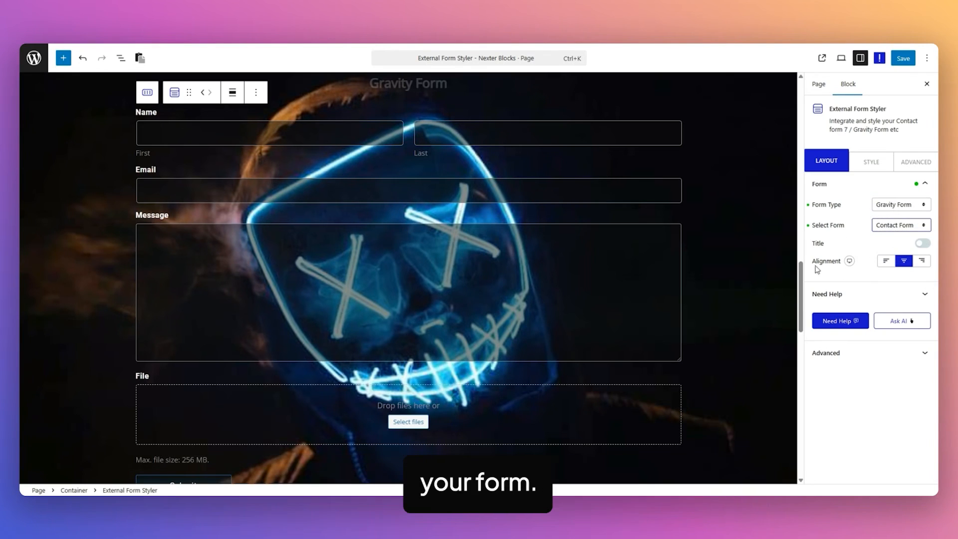
pyautogui.click(923, 244)
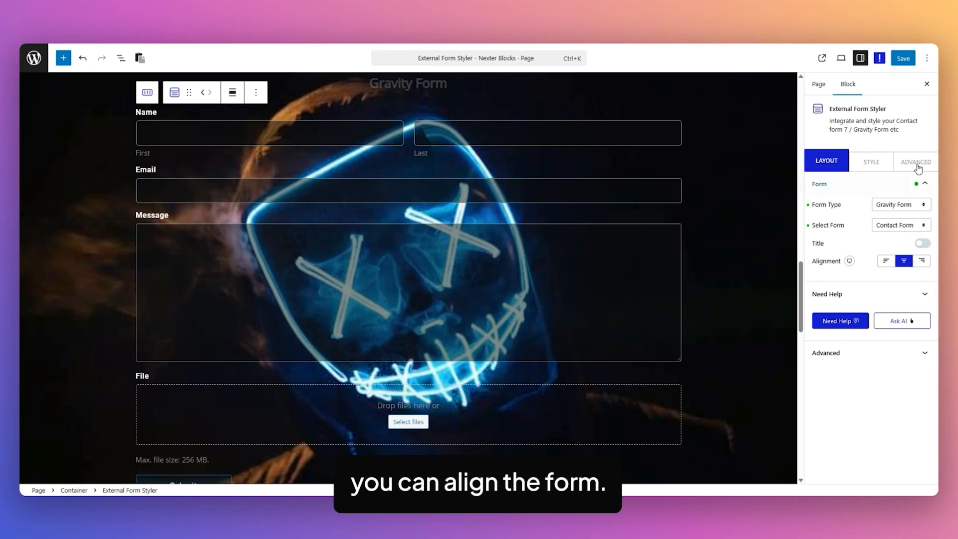
# Step: Review the Gravity Form block's Label Field options, including sub-label typography, label colours and progress bar text and border settings
pyautogui.click(874, 165)
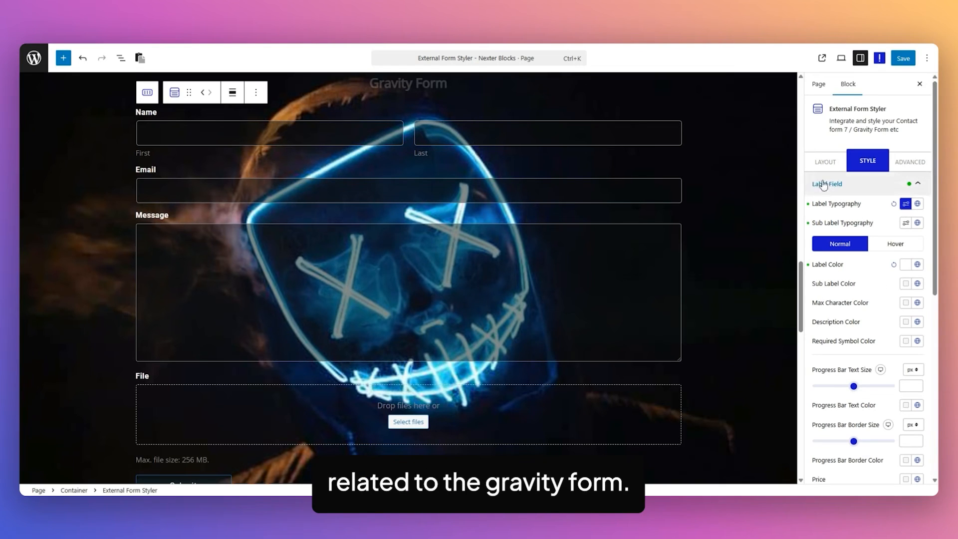
pyautogui.scroll(1, 197, 204)
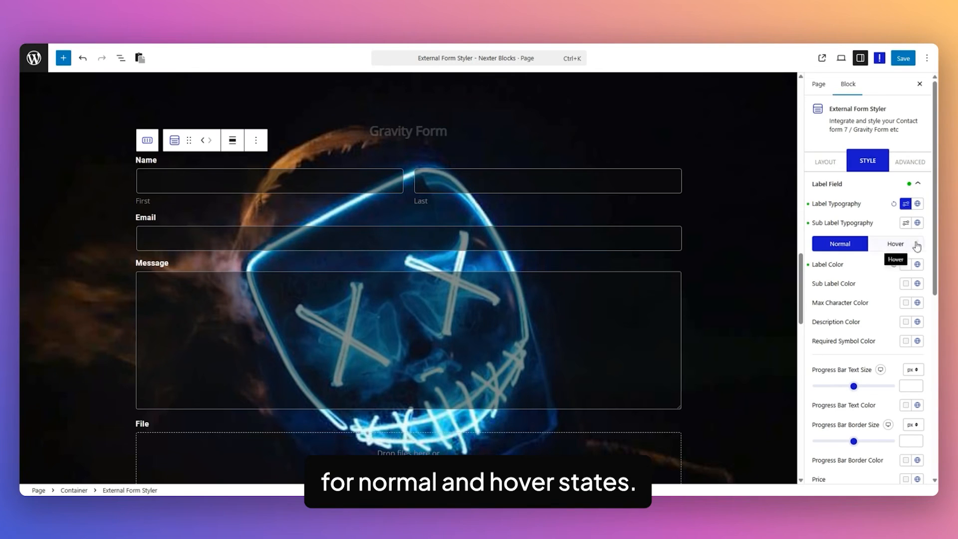
pyautogui.scroll(-2, 843, 320)
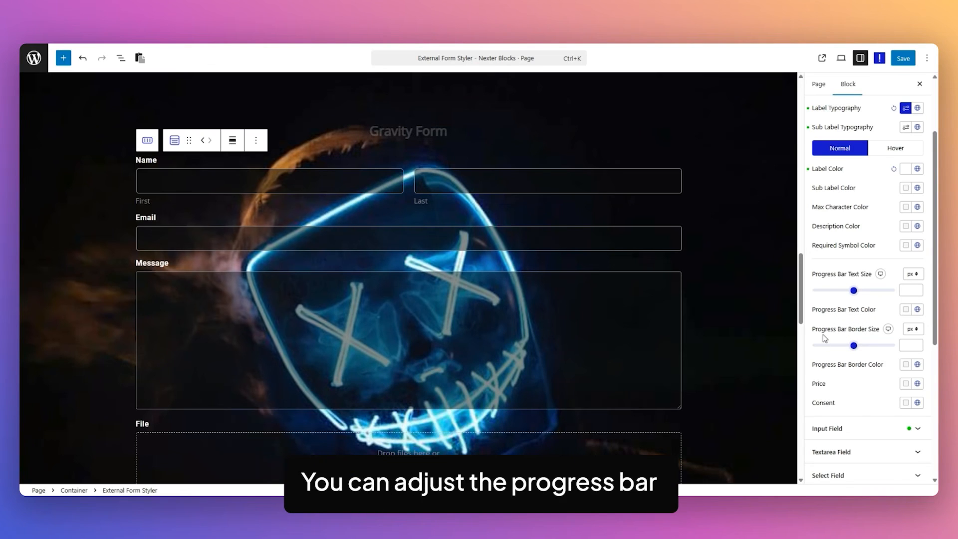
pyautogui.scroll(-1, 892, 348)
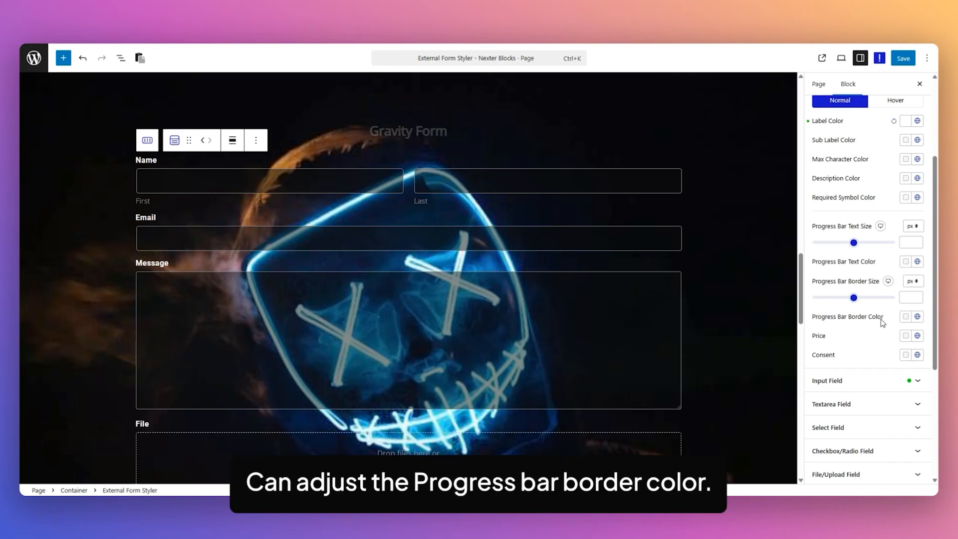
# Step: Review the Gravity Form block's Input Field options for typography, placeholder colour, padding, margin, background, border and box shadow
pyautogui.scroll(-2, 841, 344)
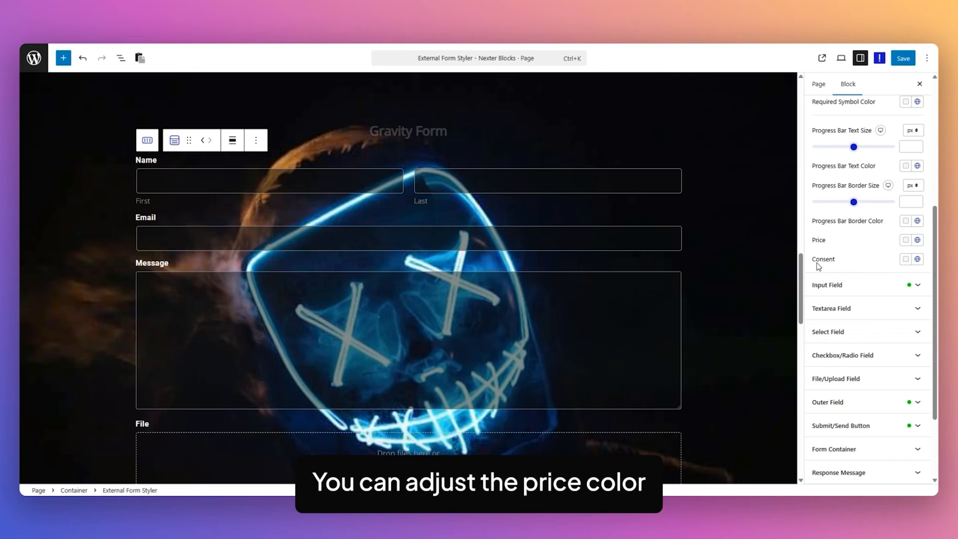
pyautogui.click(851, 287)
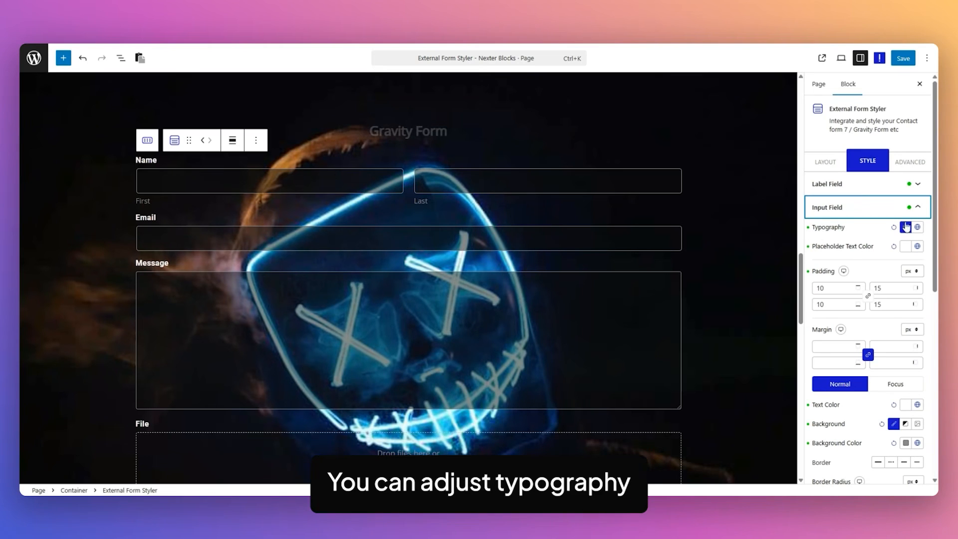
pyautogui.scroll(-3, 873, 257)
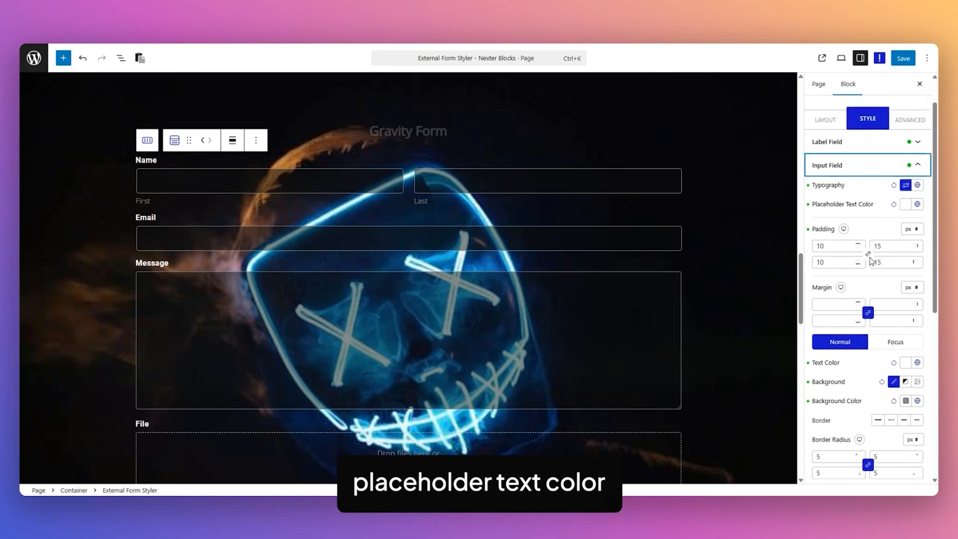
pyautogui.scroll(-2, 873, 282)
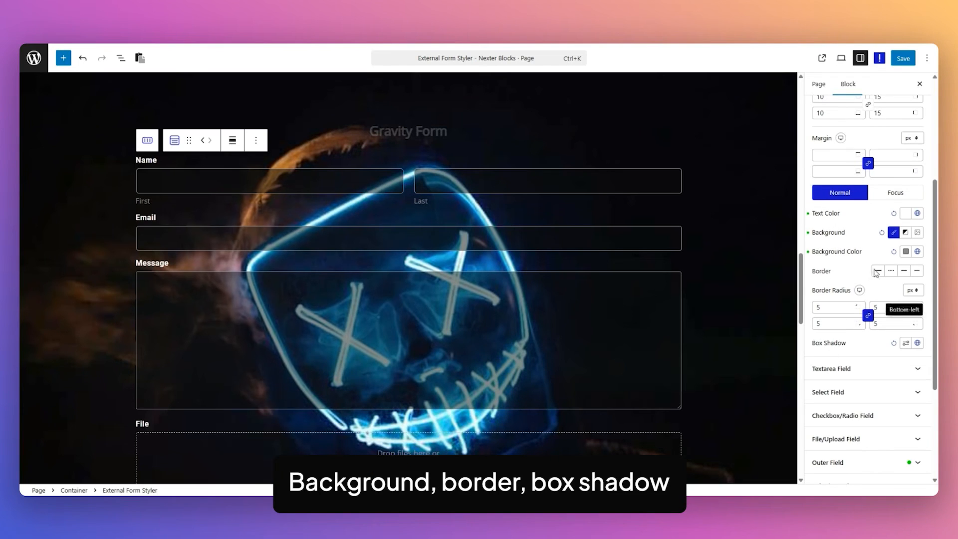
pyautogui.scroll(-1, 894, 318)
# Step: Review the Gravity Form block's Textarea Field options, from typography and placeholder colour through spacing, background, border and box shadow
pyautogui.click(819, 321)
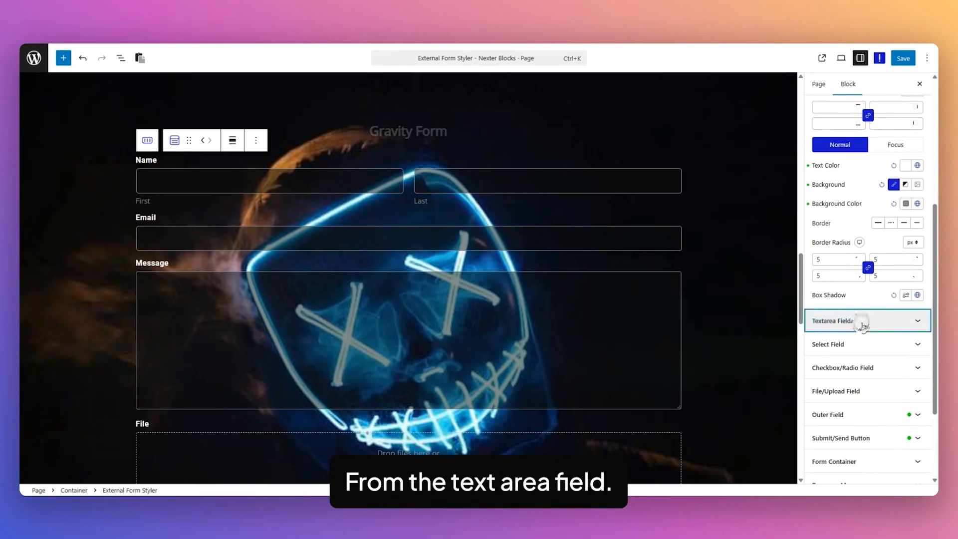
pyautogui.scroll(3, 869, 260)
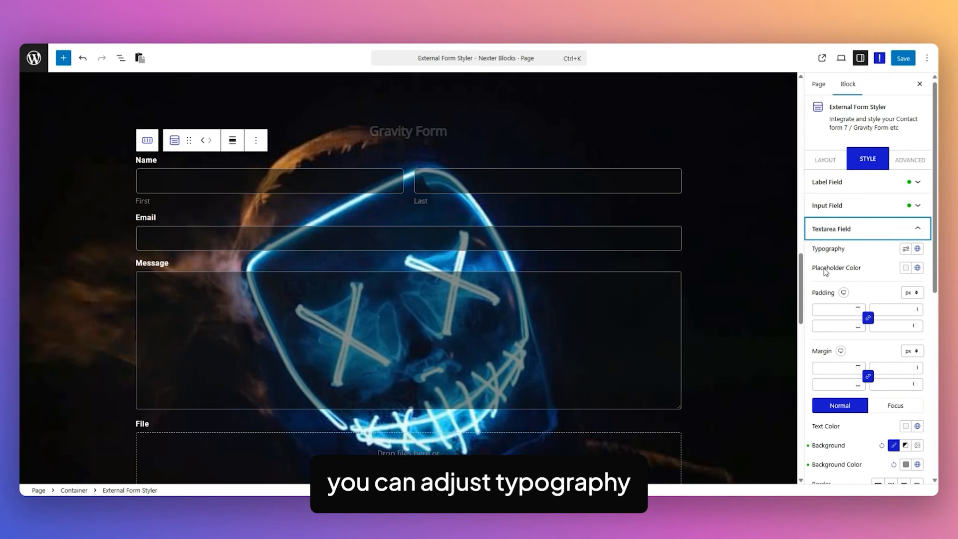
pyautogui.scroll(-5, 826, 272)
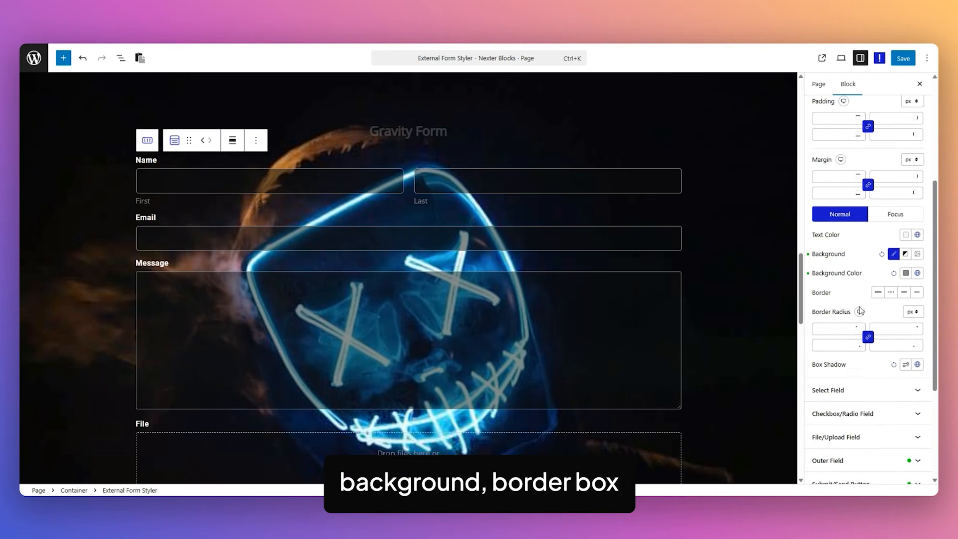
pyautogui.scroll(-2, 869, 309)
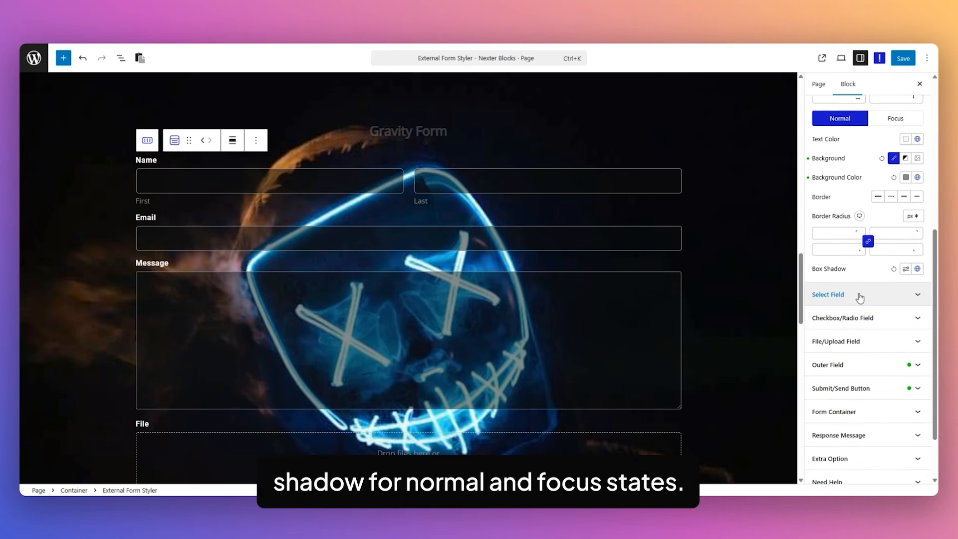
# Step: Open the Select Field settings and try the Height Auto option on and off
pyautogui.click(858, 297)
pyautogui.scroll(1, 864, 260)
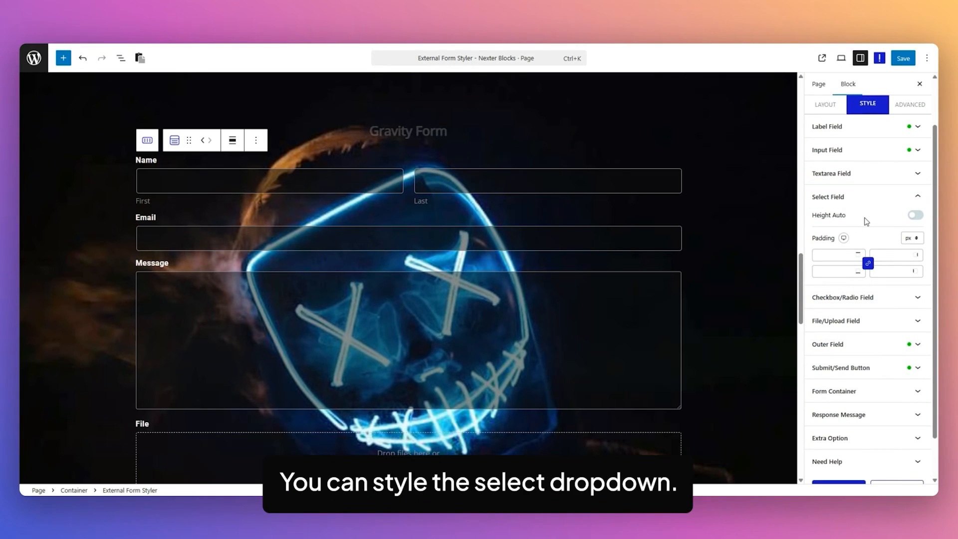
pyautogui.click(819, 220)
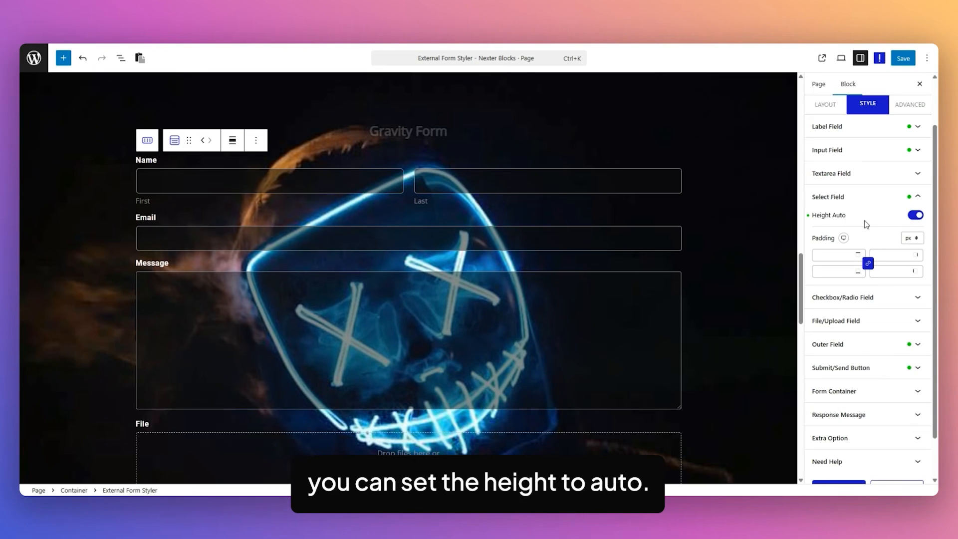
pyautogui.click(916, 215)
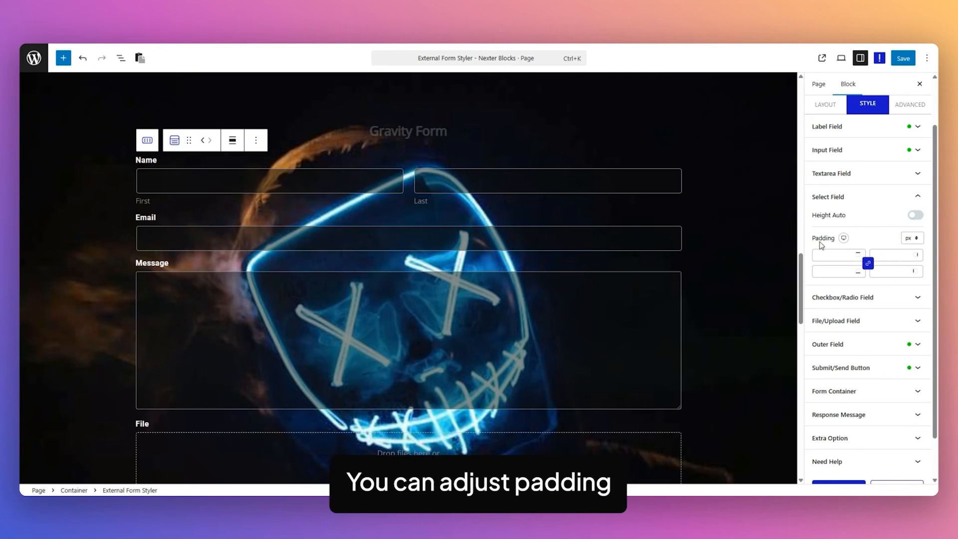
# Step: Examine the Checkbox/Radio Field styles for both check boxes and radio buttons, including icon size, checked colours and borders
pyautogui.click(885, 303)
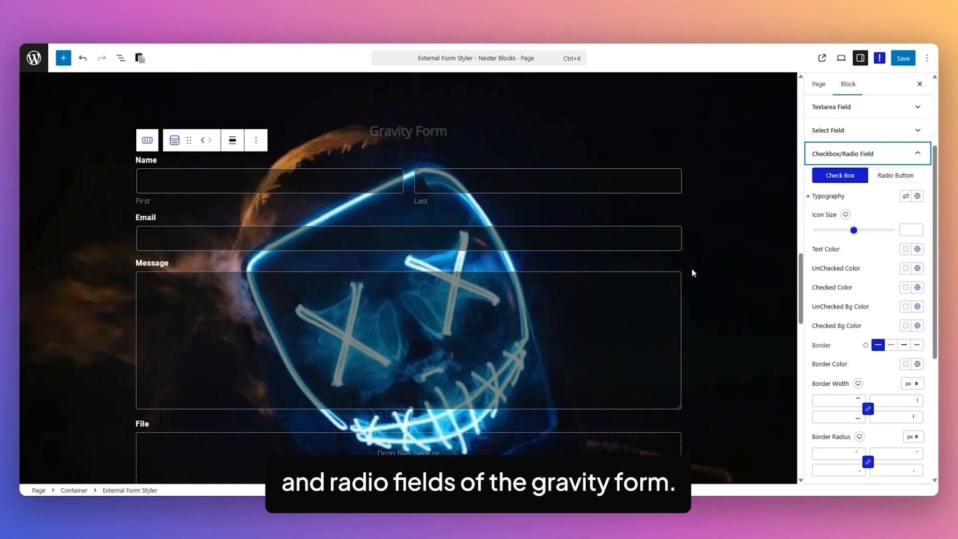
pyautogui.click(896, 176)
pyautogui.click(840, 176)
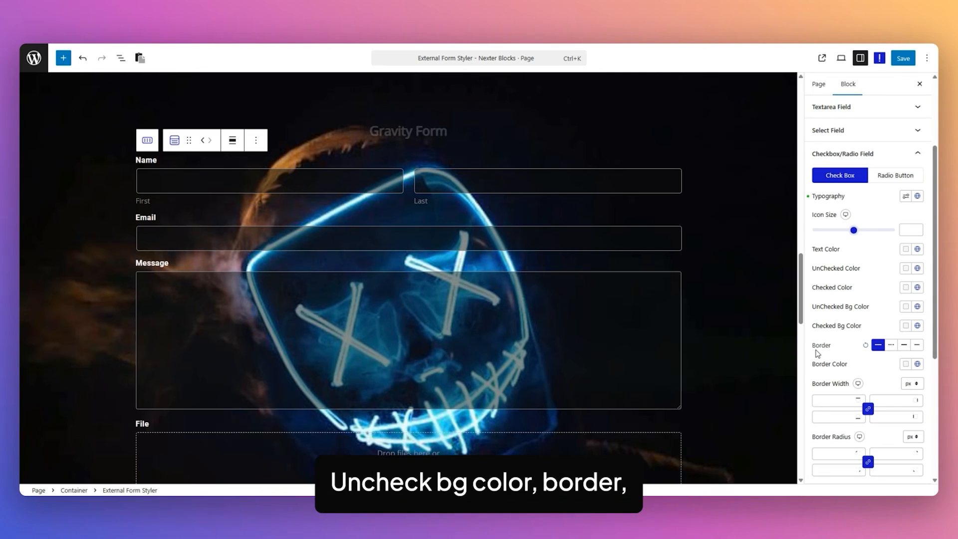
pyautogui.scroll(-2, 864, 381)
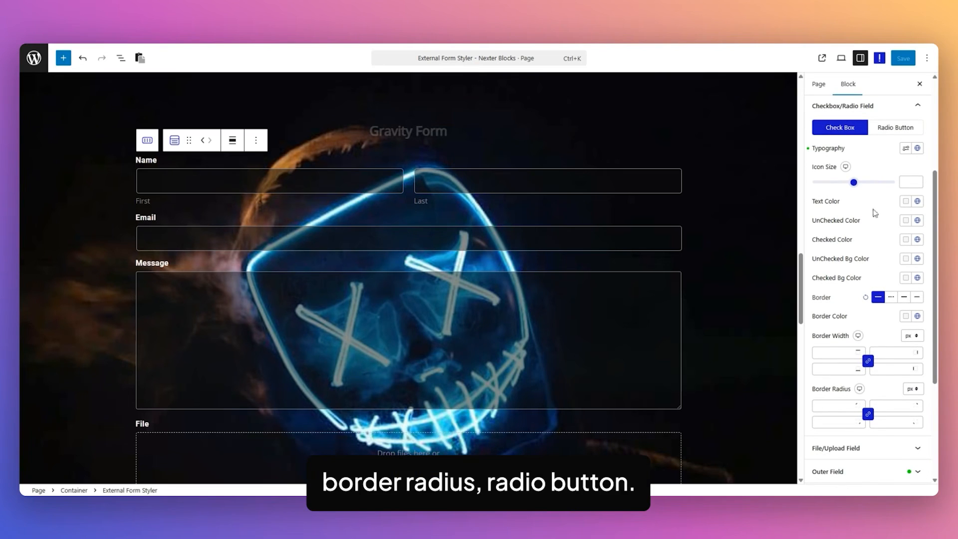
pyautogui.click(886, 129)
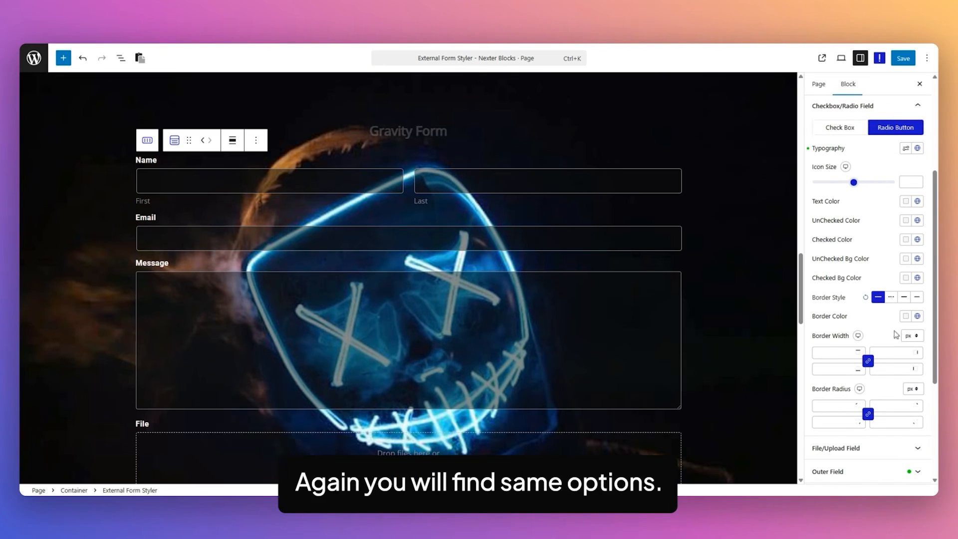
# Step: Review the File/Upload Field styles and enable Multiple File Upload Style with its own typography, colour and border options
pyautogui.click(836, 448)
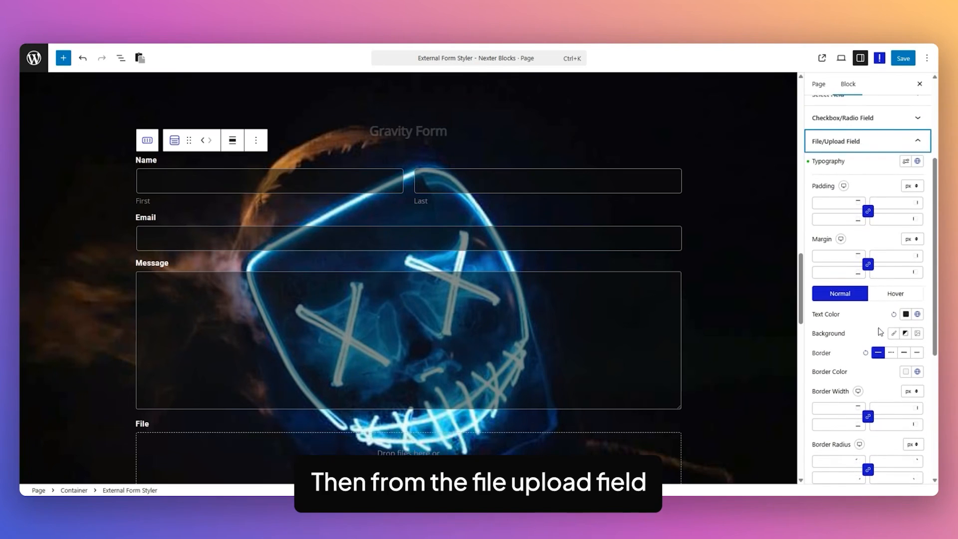
pyautogui.scroll(-1, 750, 280)
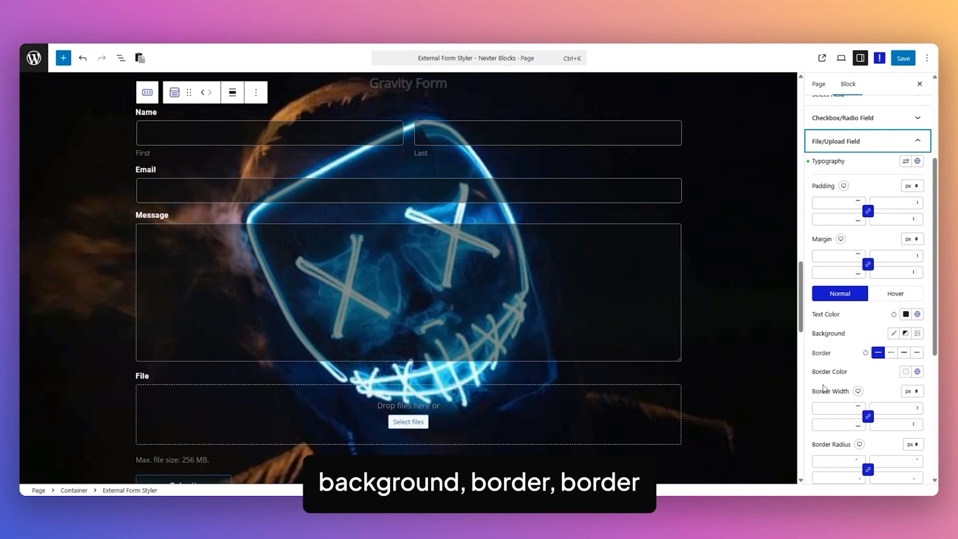
pyautogui.scroll(-1, 818, 399)
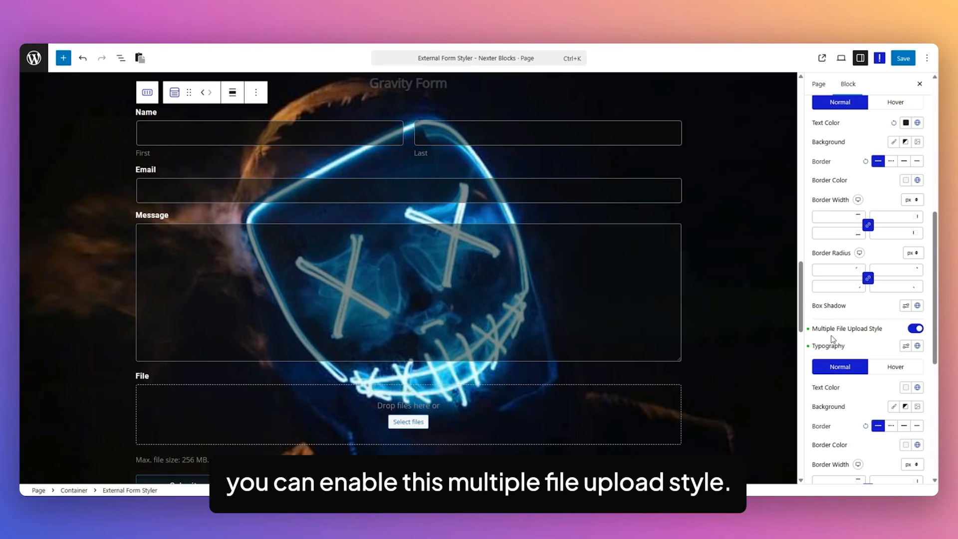
pyautogui.scroll(-2, 894, 332)
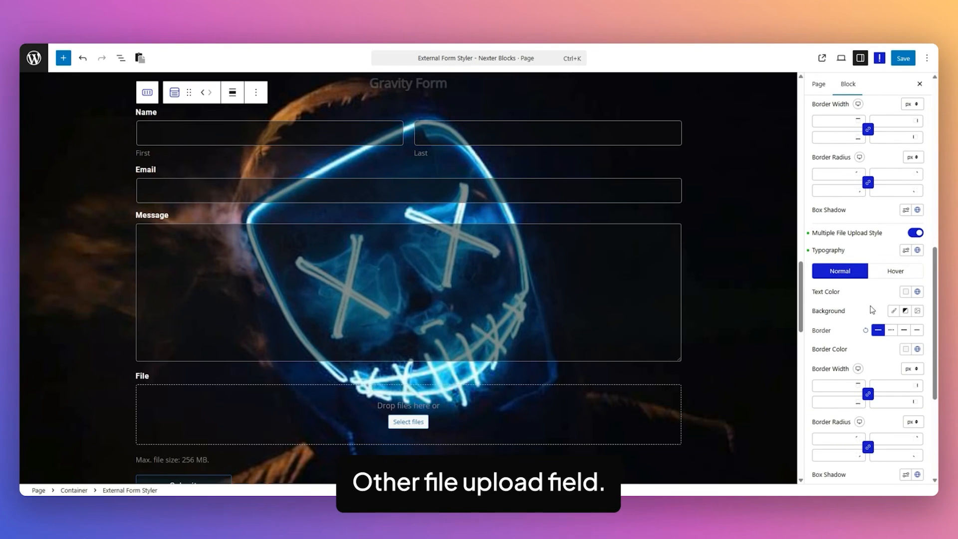
# Step: Examine the Gravity Form block's Outer Field options for padding, margin, gradient background, border and border radius
pyautogui.scroll(-4, 871, 292)
pyautogui.click(852, 299)
pyautogui.scroll(3, 867, 296)
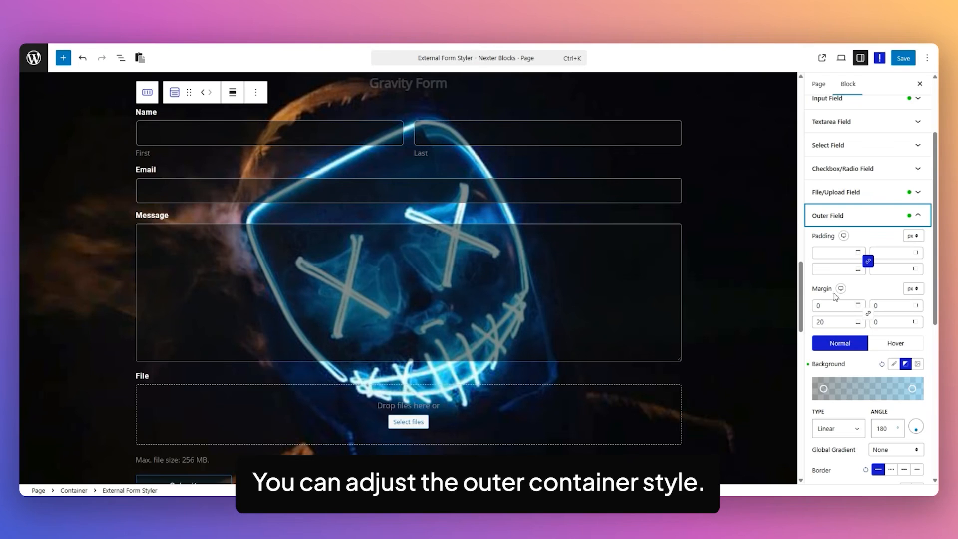
pyautogui.scroll(-2, 871, 308)
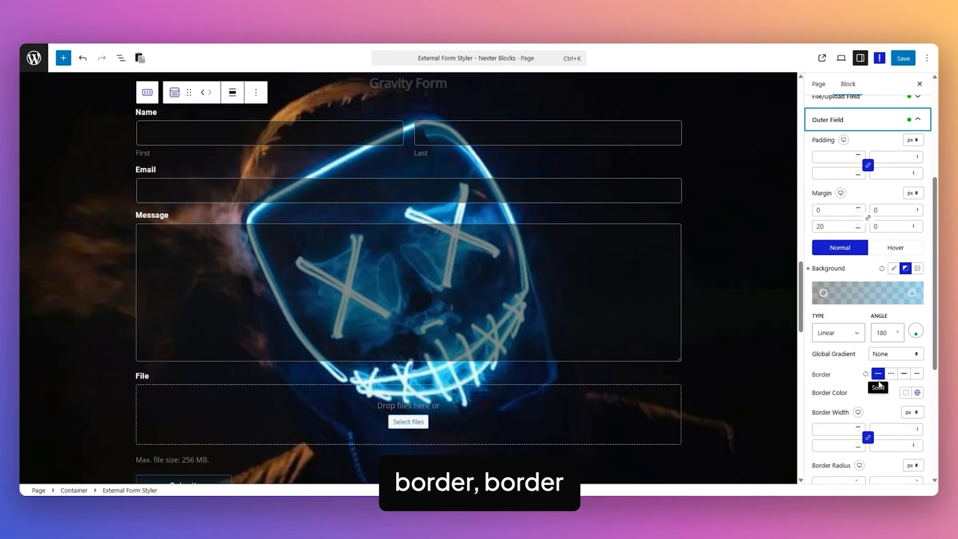
pyautogui.scroll(-1, 854, 427)
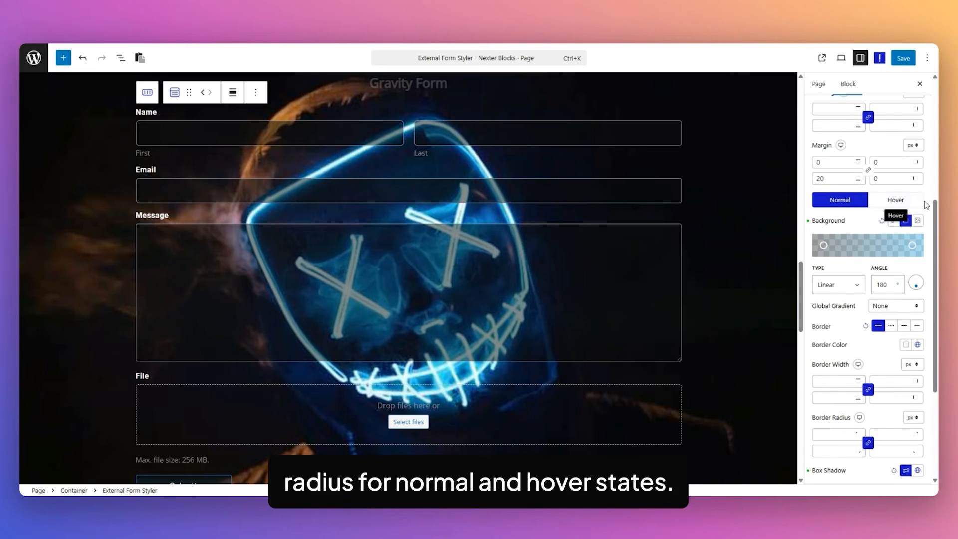
# Step: Review the Submit/Send Button options for width, alignment, typography, spacing, next and previous button colours, borders and box shadow
pyautogui.scroll(-4, 891, 300)
pyautogui.click(890, 321)
pyautogui.scroll(5, 869, 189)
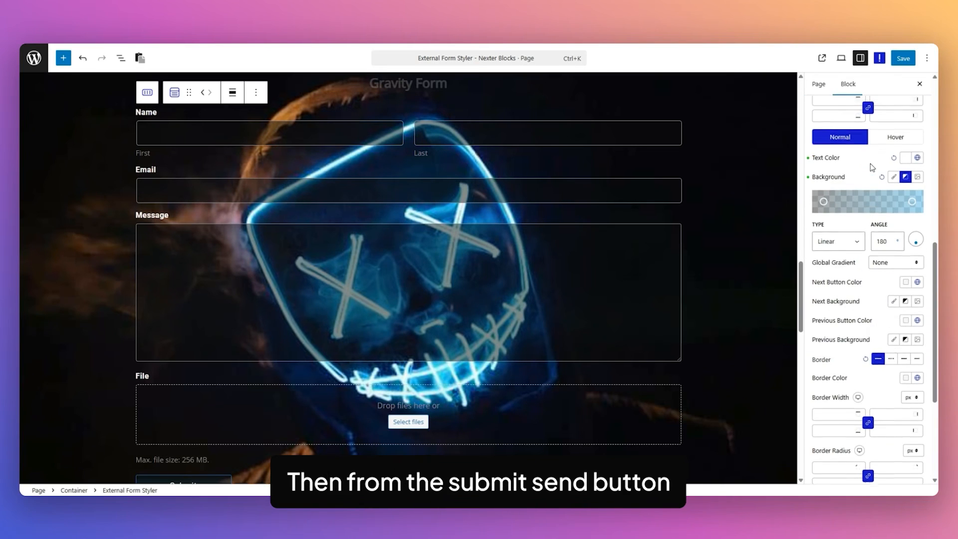
pyautogui.scroll(-1, 604, 333)
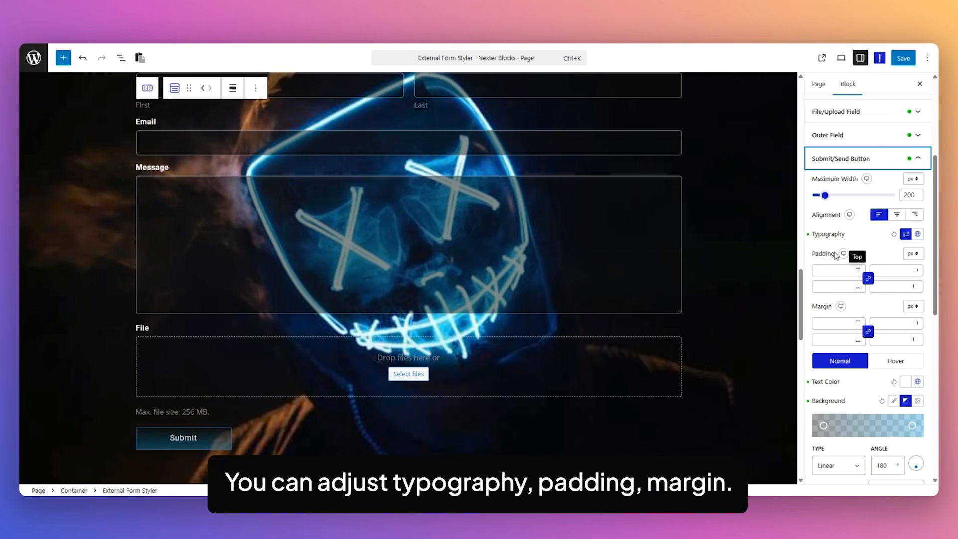
pyautogui.scroll(-2, 858, 324)
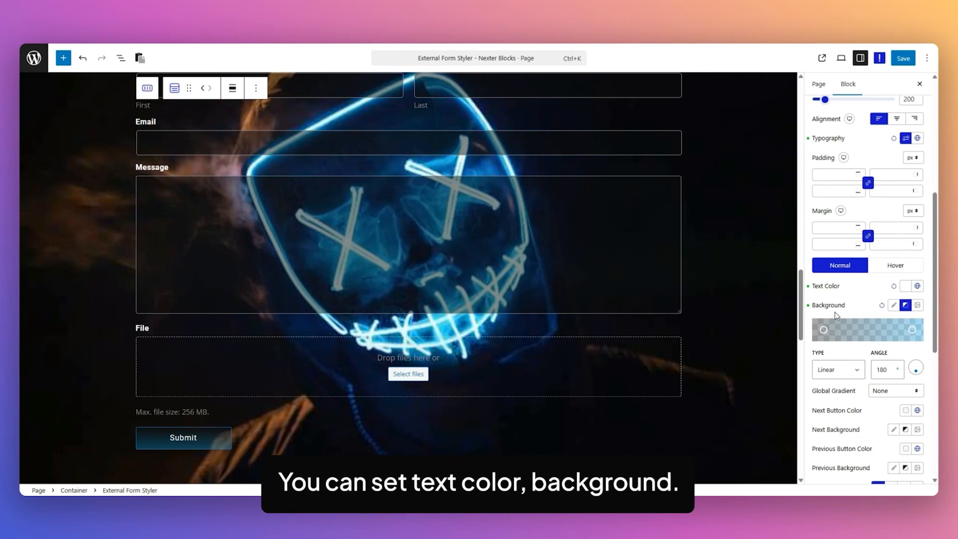
pyautogui.scroll(-2, 823, 304)
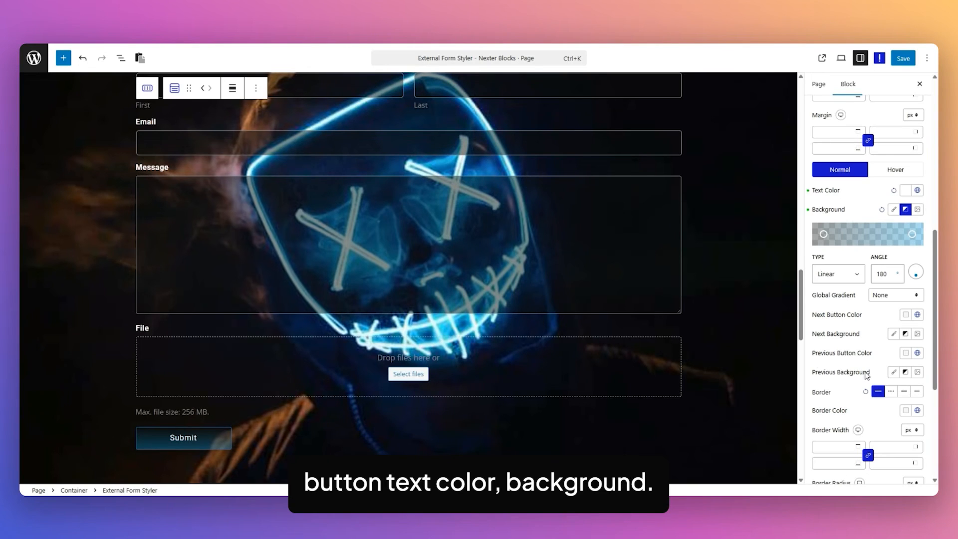
pyautogui.scroll(-1, 828, 357)
pyautogui.scroll(-2, 854, 352)
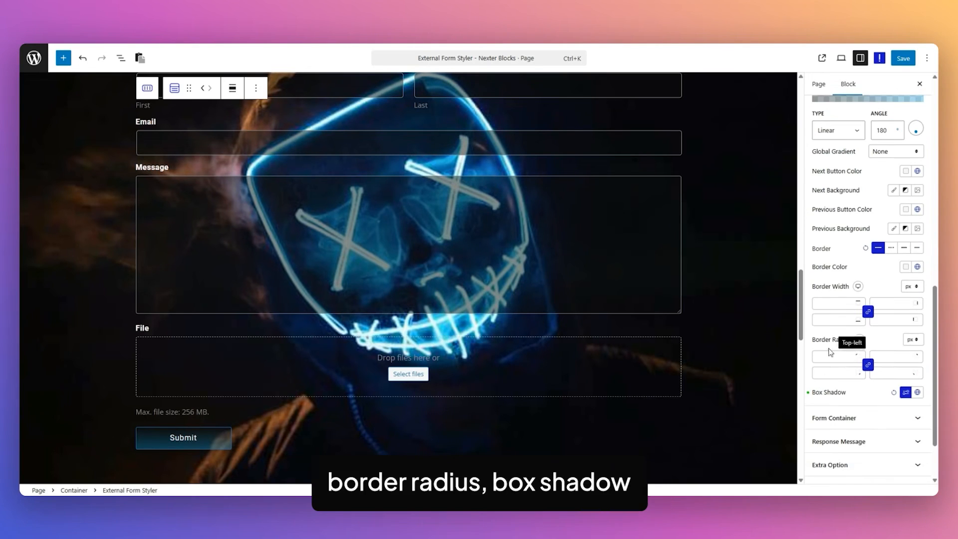
pyautogui.scroll(3, 854, 305)
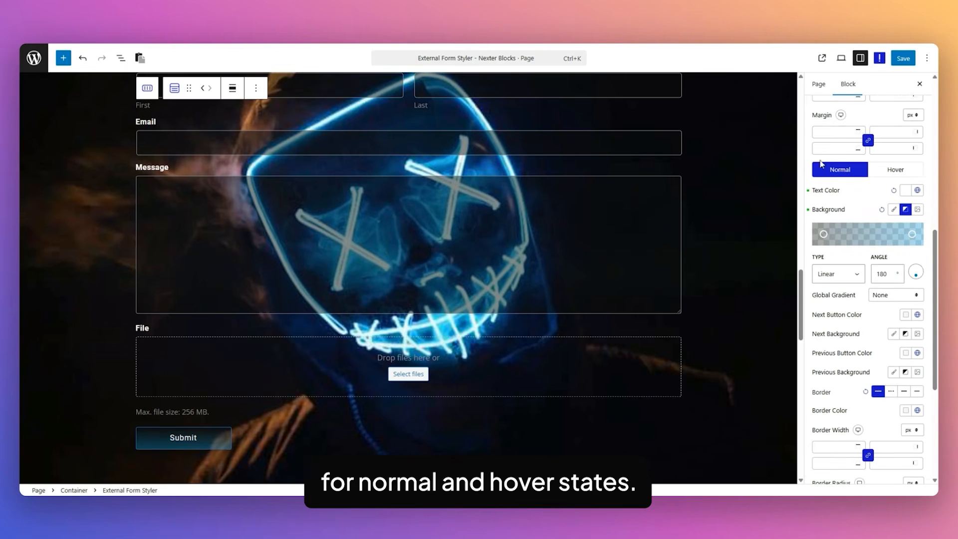
# Step: Examine the Gravity Form block's Form Container styles and the Response Message styles for success and validation
pyautogui.scroll(-4, 890, 300)
pyautogui.click(848, 343)
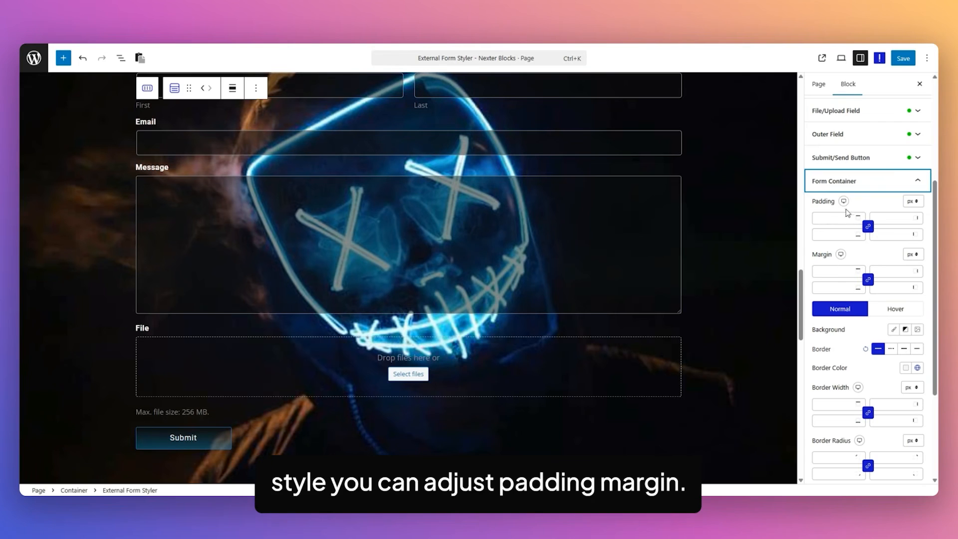
pyautogui.scroll(-1, 828, 309)
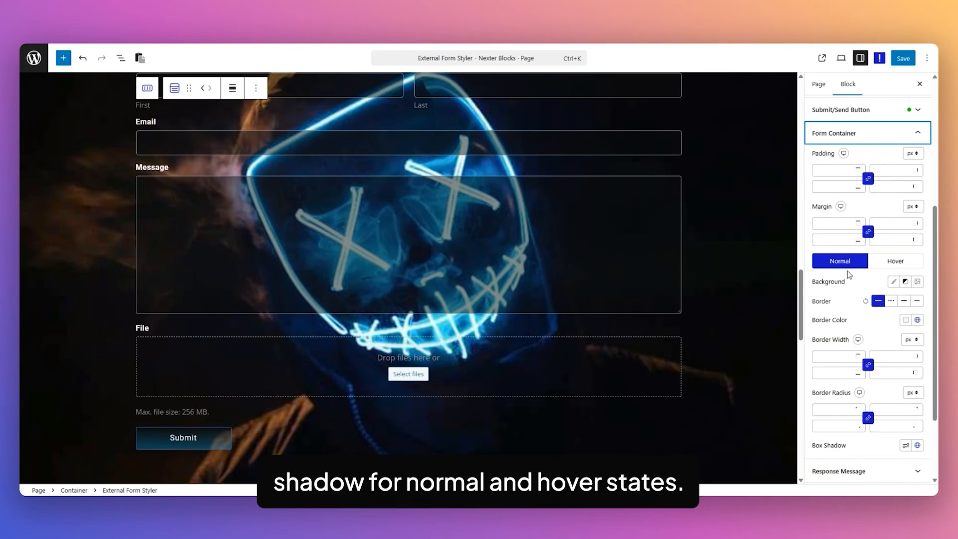
pyautogui.scroll(-2, 904, 275)
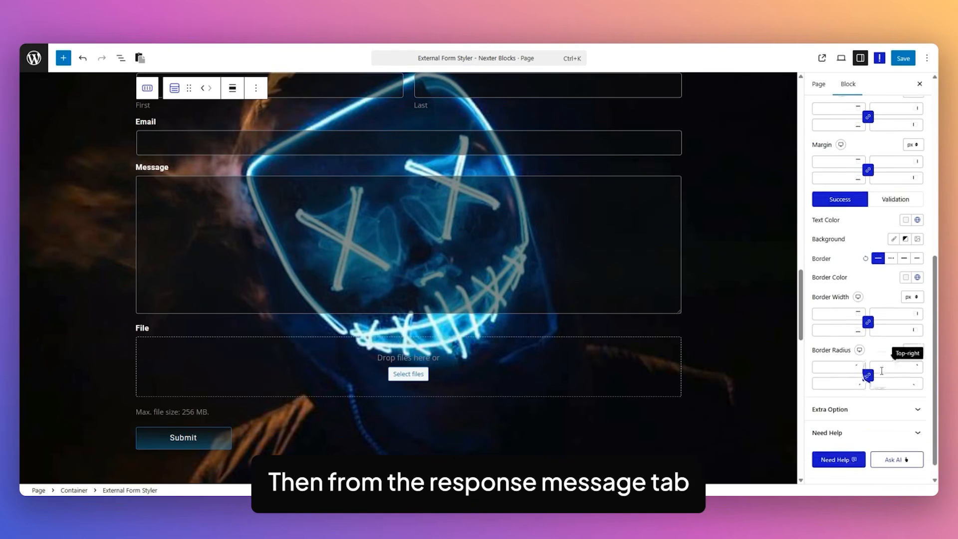
pyautogui.scroll(2, 882, 371)
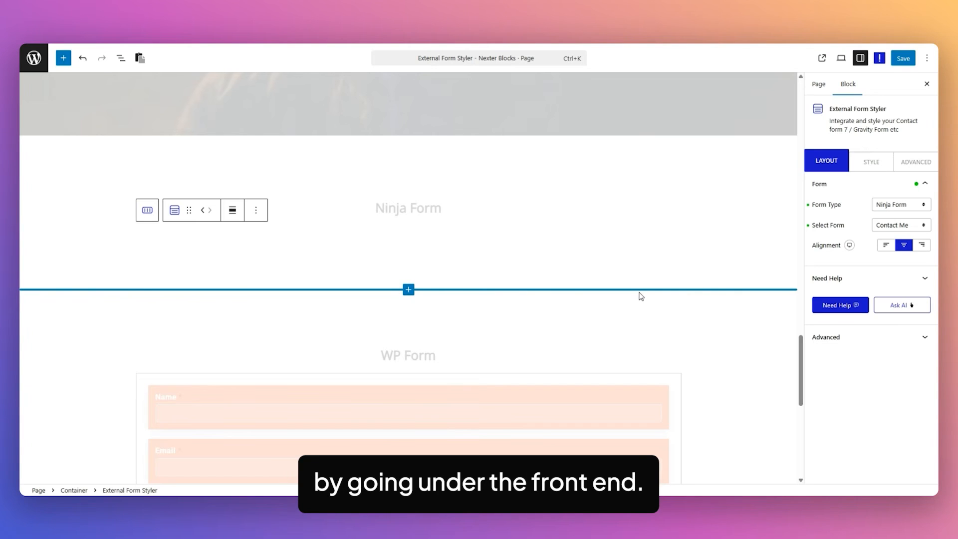
# Step: On the Ninja Form styler block, check the Contact Me form selection and open the Label Field style options
pyautogui.click(891, 225)
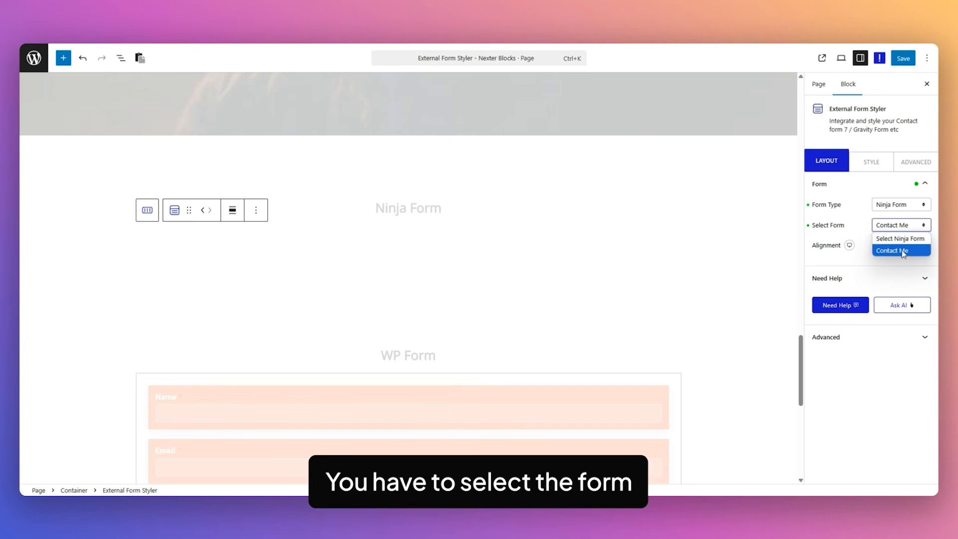
pyautogui.click(858, 225)
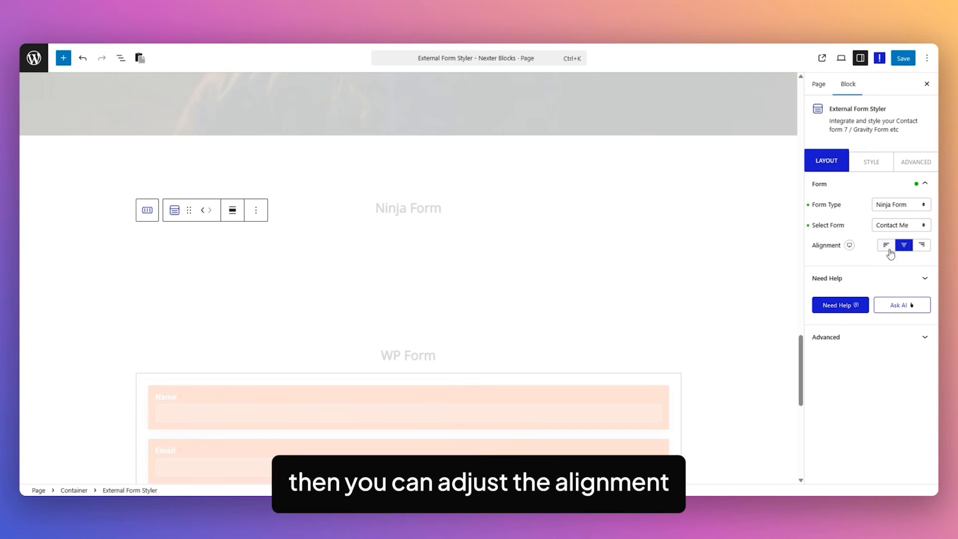
pyautogui.click(870, 170)
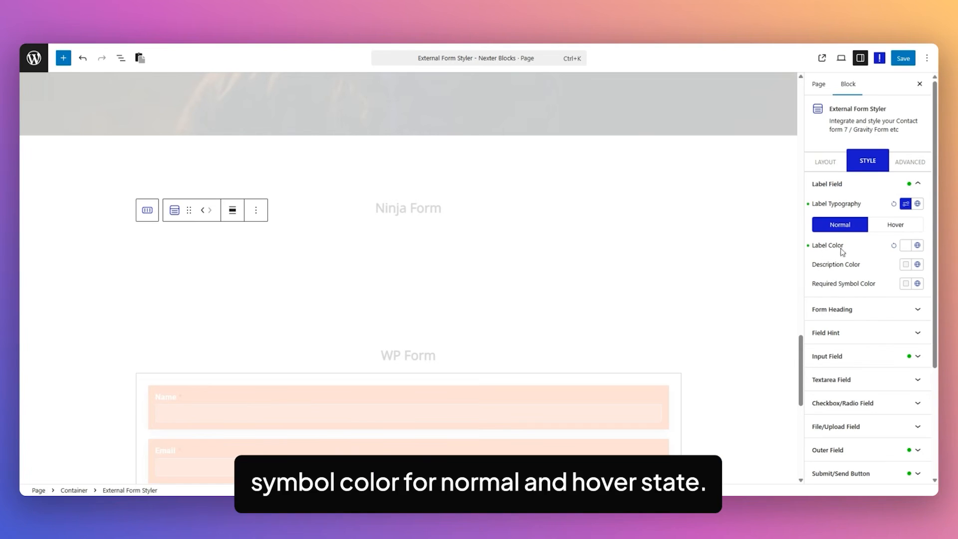
# Step: Review the Ninja Form block's Form Heading typography and colour options and the Field Hint icon and description colours
pyautogui.click(839, 310)
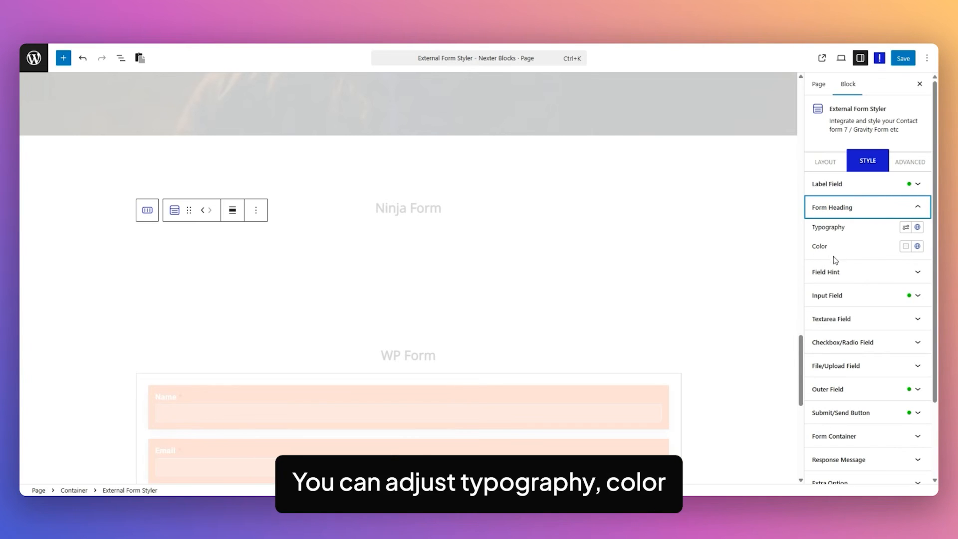
pyautogui.click(860, 273)
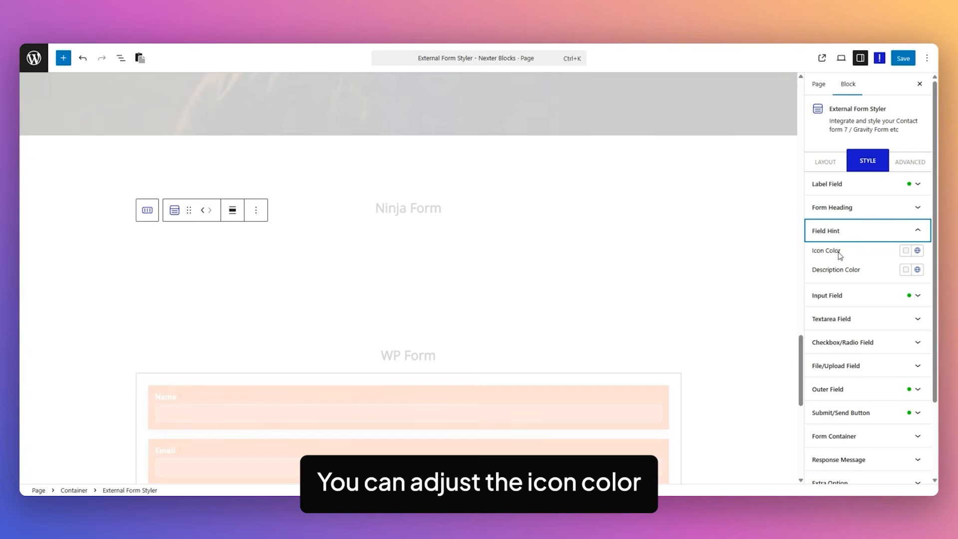
# Step: Examine the Ninja Form block's Input Field options for typography, placeholder colour, padding, margin, background, border, border radius and box shadow
pyautogui.click(860, 299)
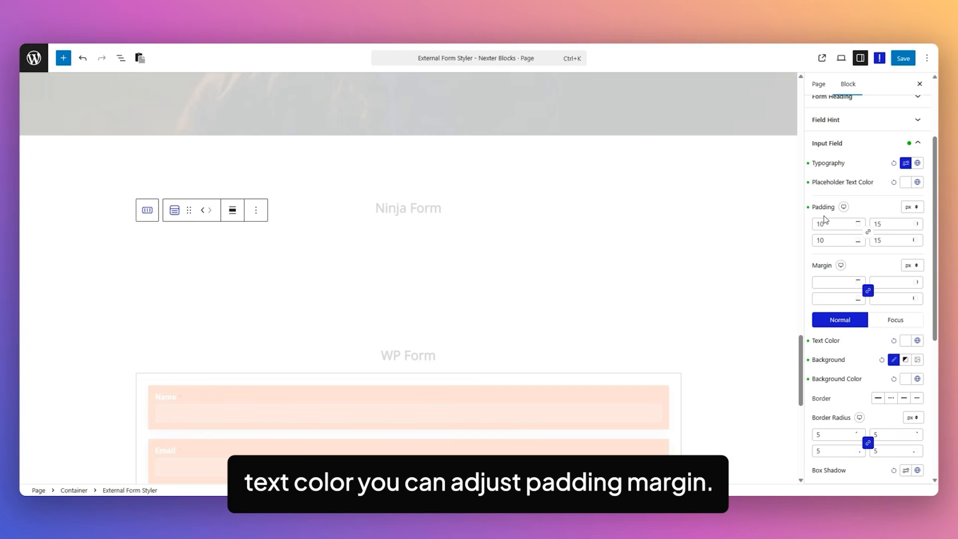
pyautogui.scroll(-3, 859, 257)
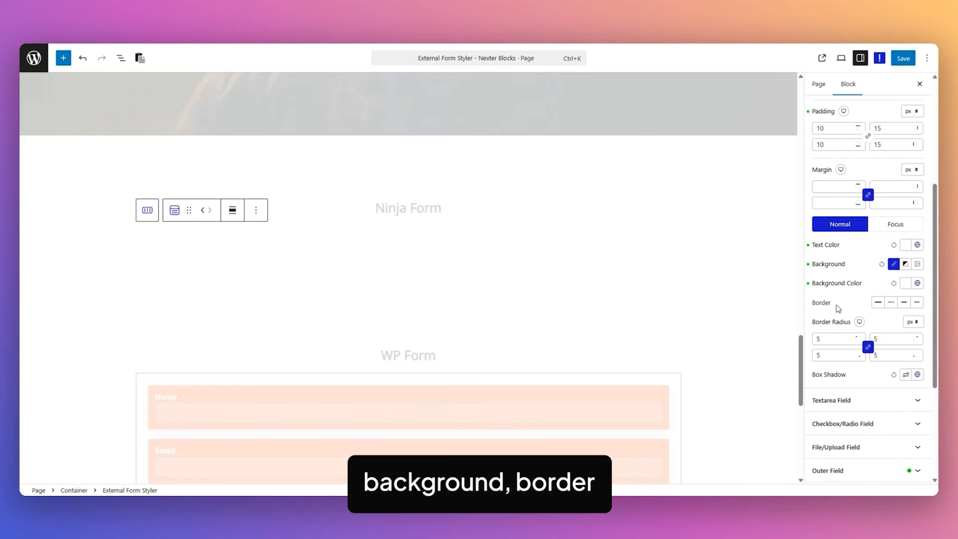
pyautogui.scroll(-2, 863, 308)
pyautogui.scroll(2, 849, 276)
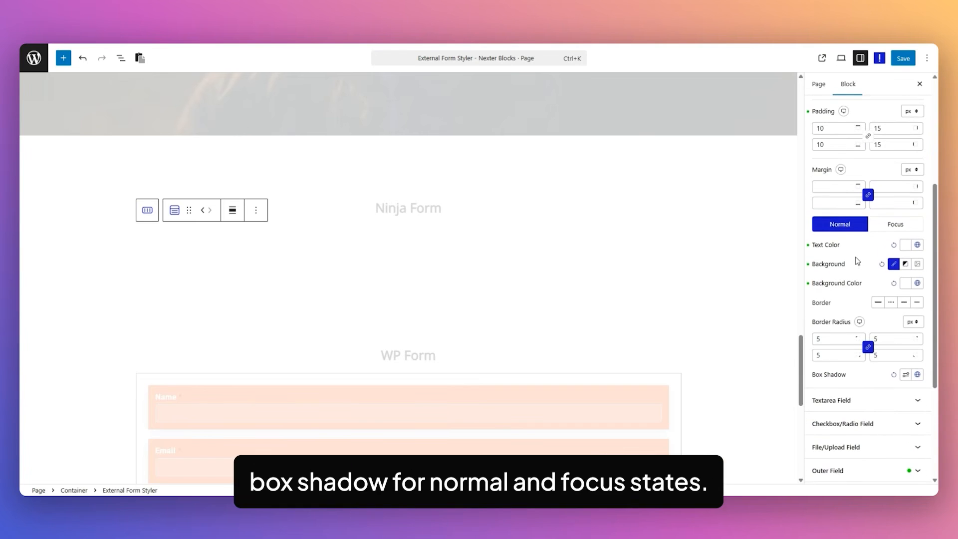
# Step: Examine the Textarea Field options for typography, placeholder colour, spacing, background, border and box shadow on the Ninja Form block
pyautogui.scroll(-4, 864, 265)
pyautogui.click(864, 261)
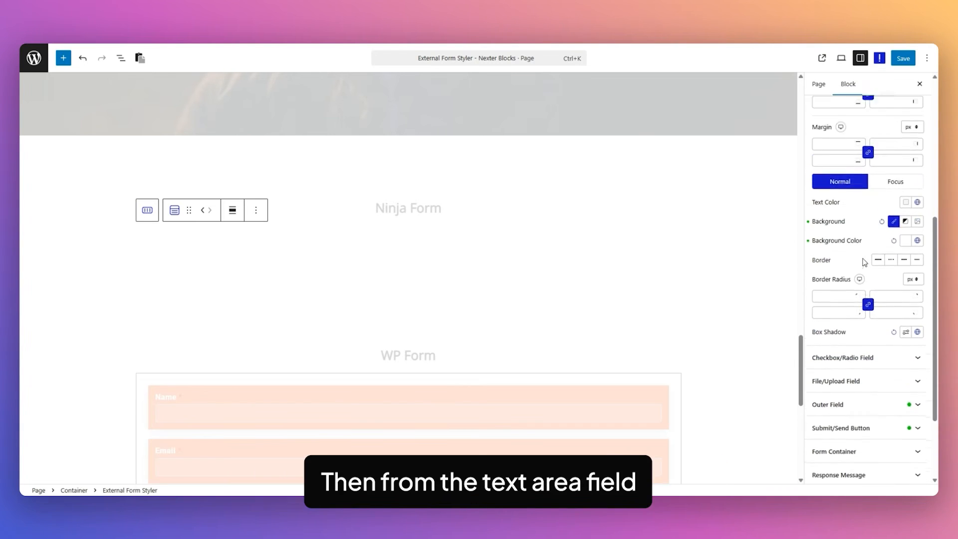
pyautogui.scroll(2, 864, 261)
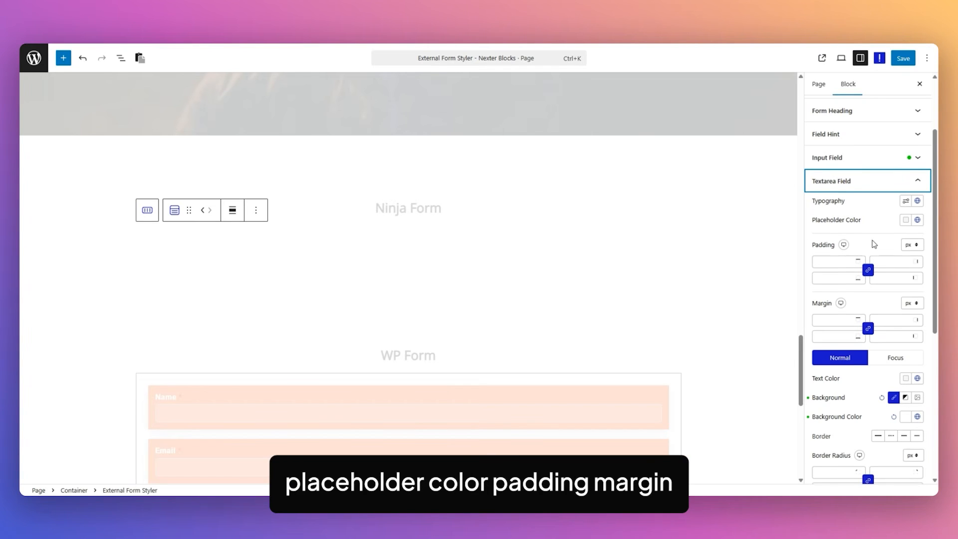
pyautogui.scroll(-2, 875, 244)
pyautogui.scroll(-1, 877, 300)
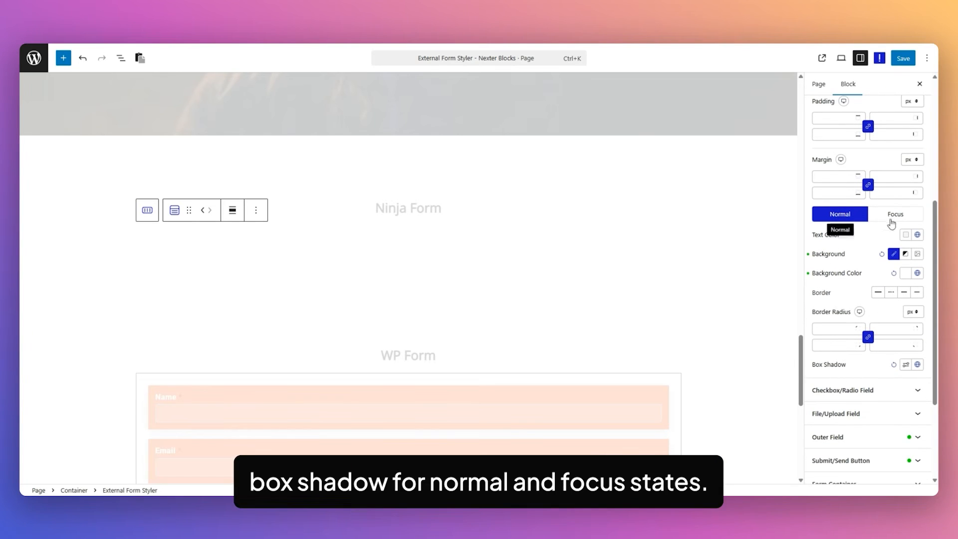
# Step: Review the Checkbox/Radio Field options, comparing the Check Box styles with the Radio Button colours, border style, width and radius
pyautogui.scroll(-2, 883, 269)
pyautogui.click(859, 295)
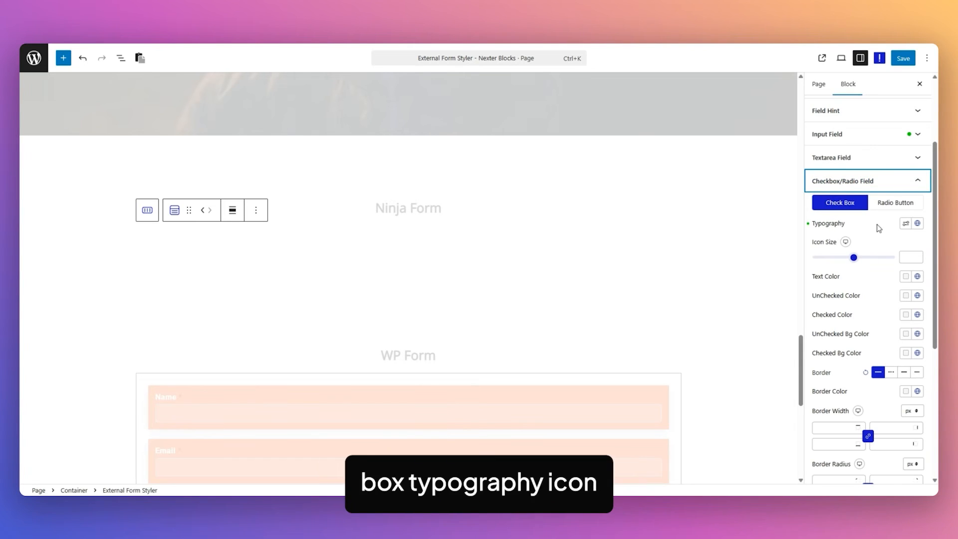
pyautogui.scroll(-2, 825, 209)
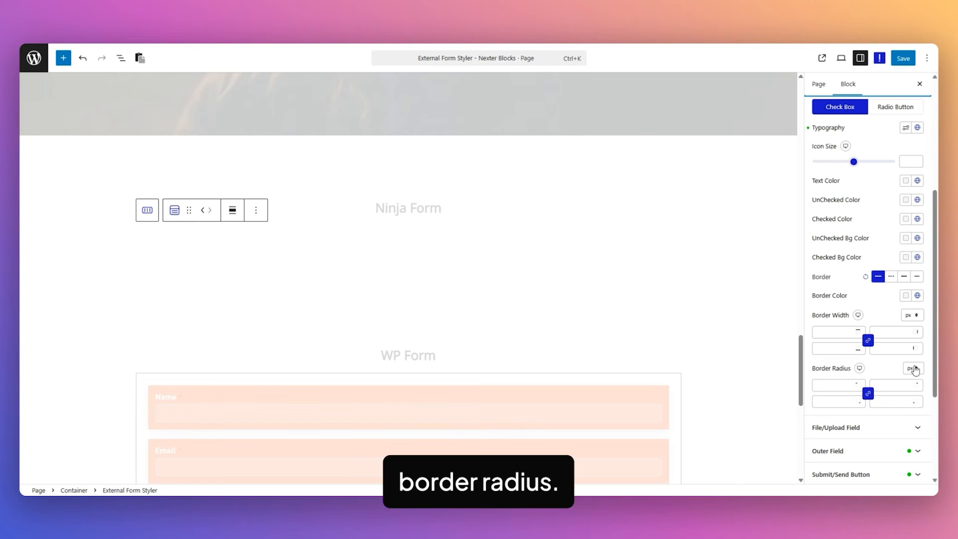
pyautogui.scroll(2, 899, 225)
pyautogui.click(896, 204)
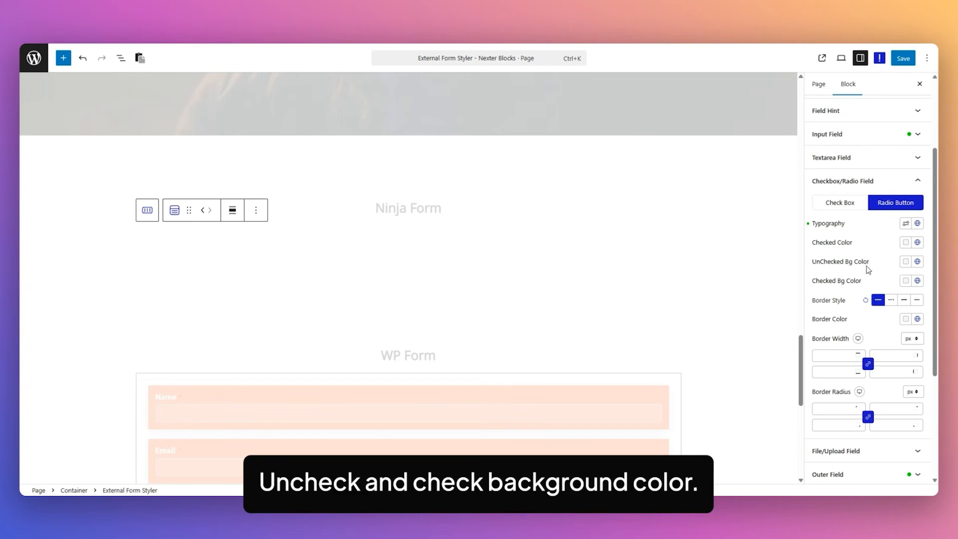
pyautogui.scroll(-3, 848, 319)
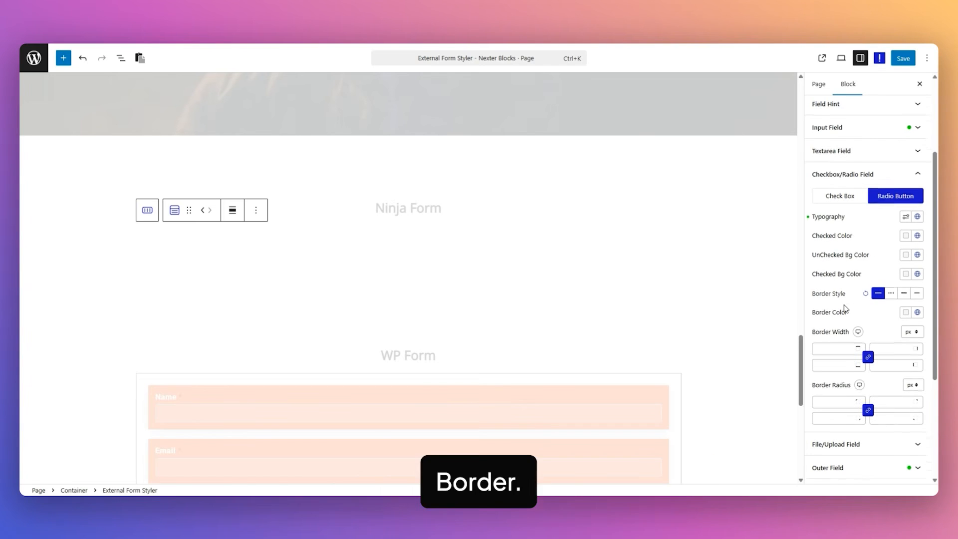
# Step: Examine the Ninja Form block's File/Upload Field styles and the Outer Field options for padding, margin, background and border
pyautogui.click(869, 358)
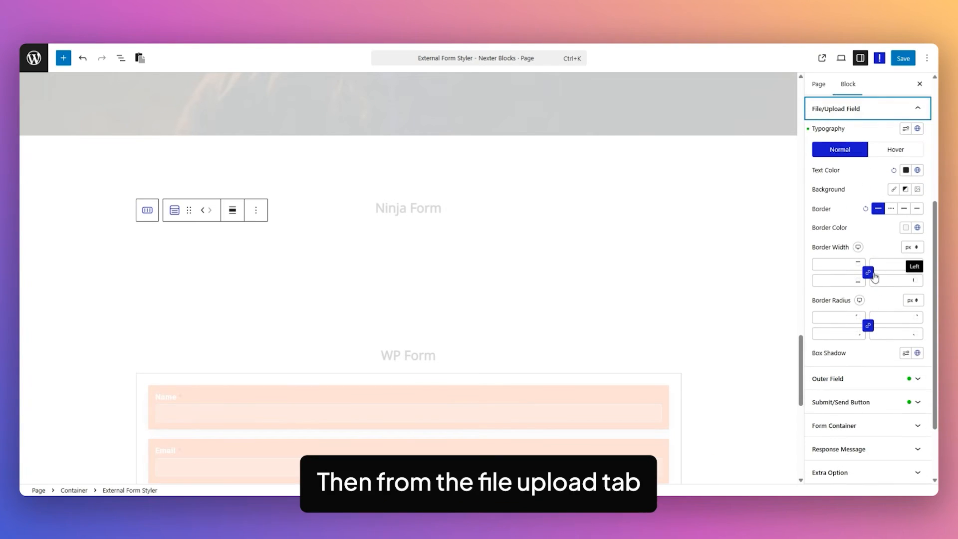
pyautogui.click(865, 129)
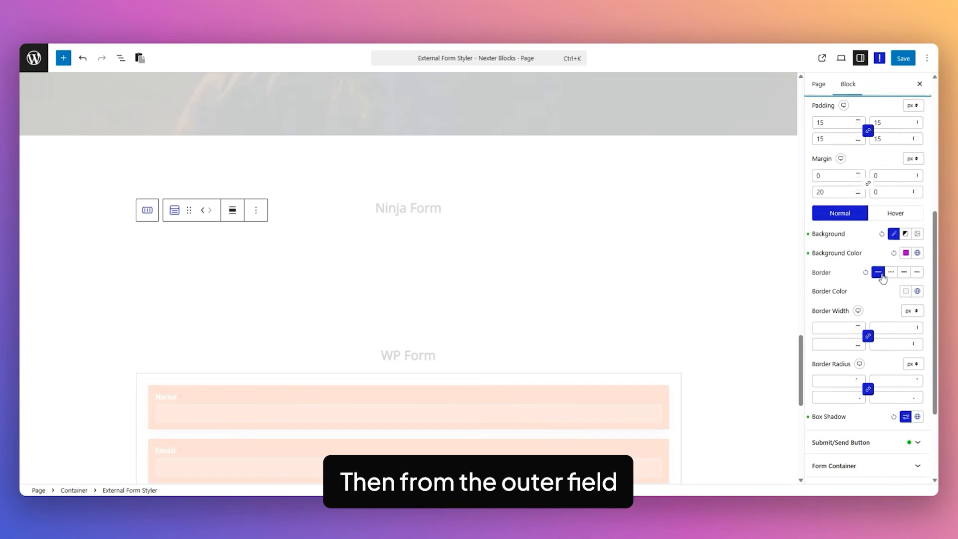
pyautogui.scroll(2, 879, 266)
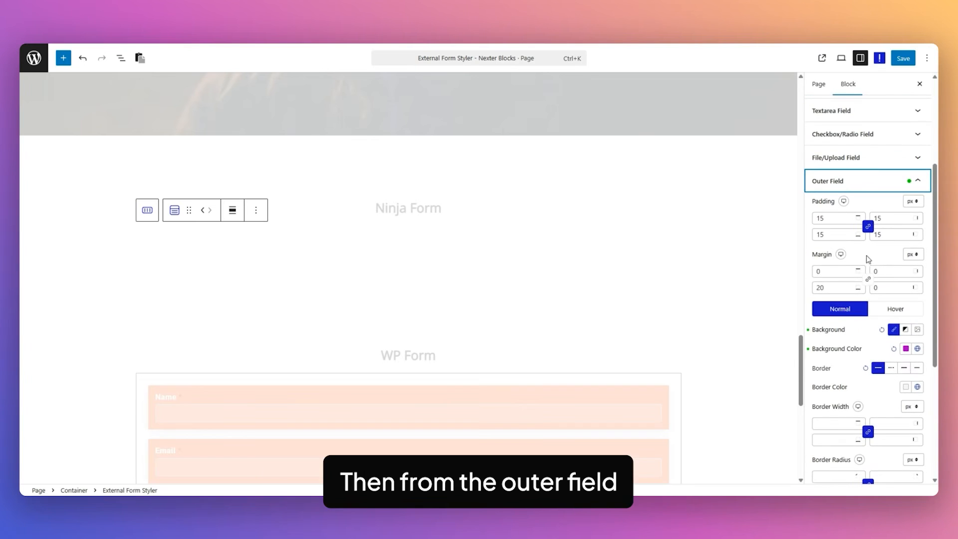
pyautogui.click(872, 258)
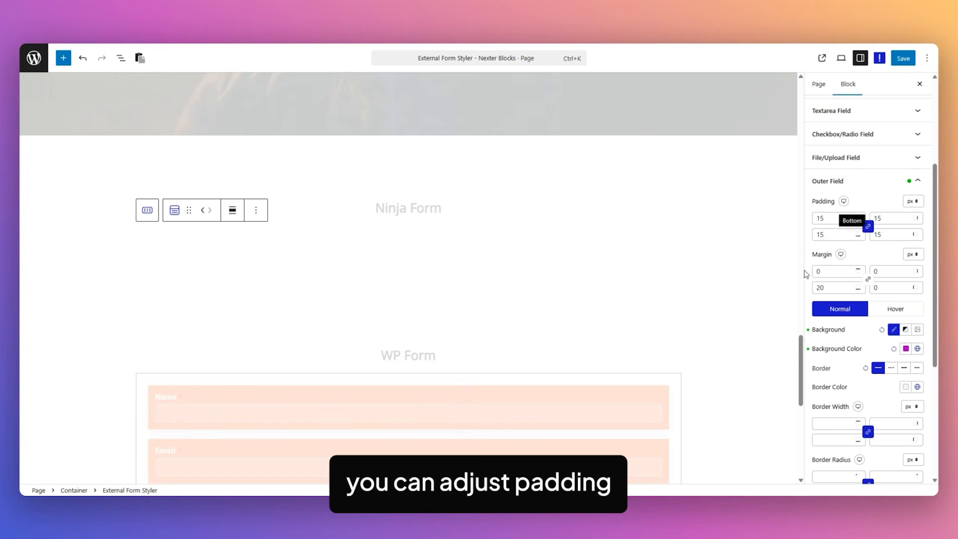
pyautogui.scroll(-2, 884, 252)
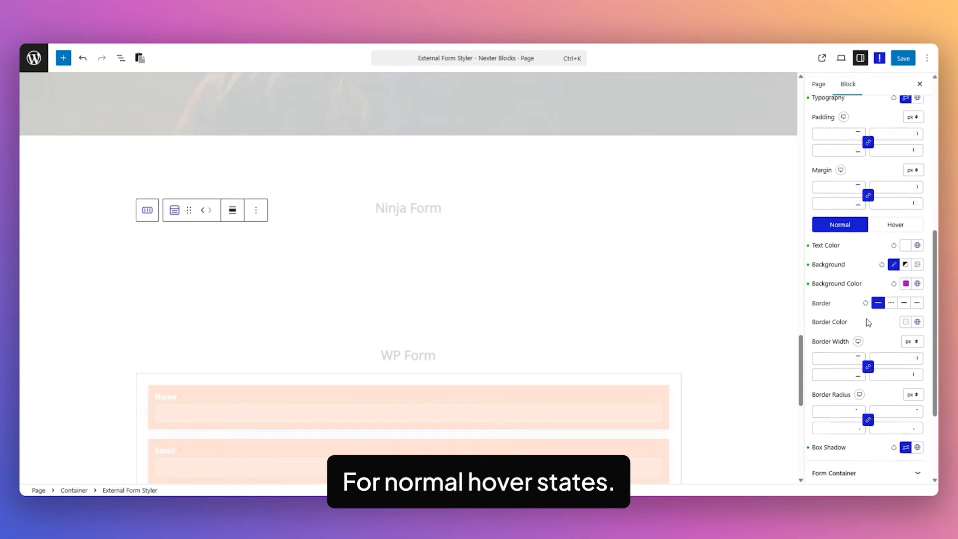
# Step: Review the Ninja Form block's Submit/Send Button options for maximum width, typography, padding, margin, colours, border and box shadow
pyautogui.scroll(5, 866, 318)
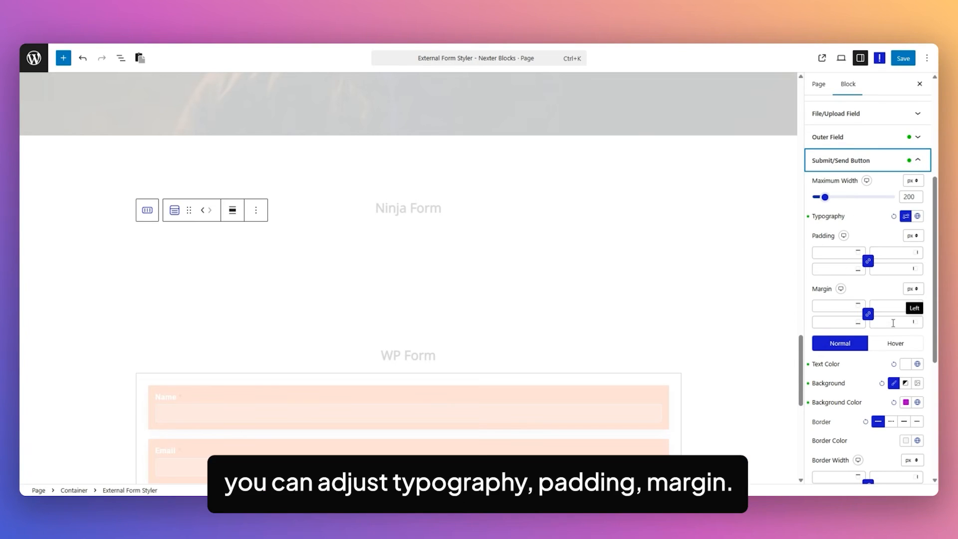
pyautogui.scroll(-2, 911, 307)
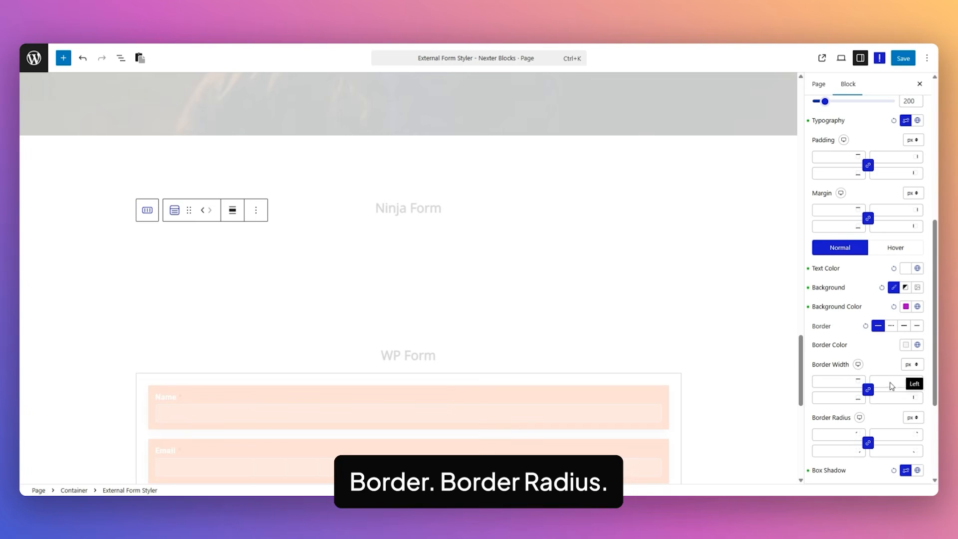
pyautogui.scroll(-1, 858, 389)
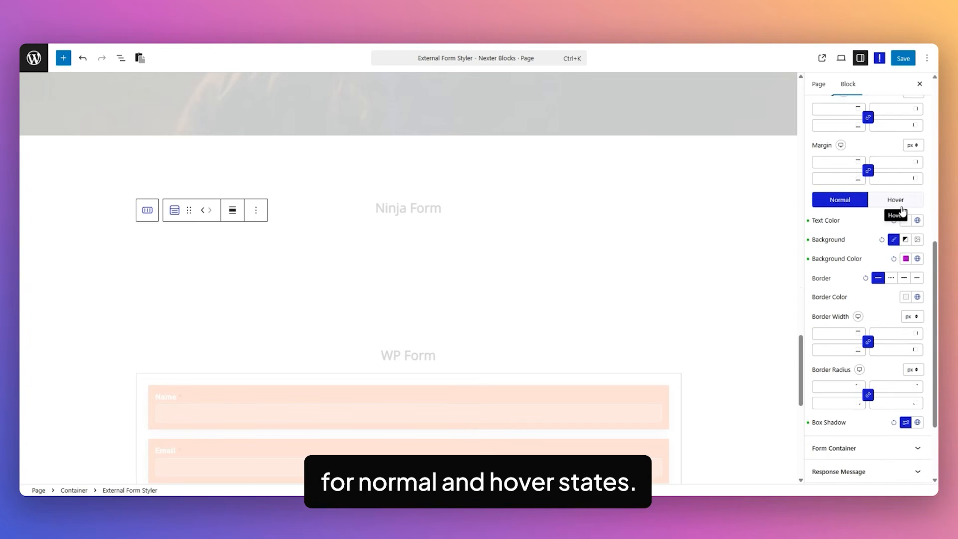
# Step: Examine the Ninja Form block's Form Container options and the Response Message styles for success and validation
pyautogui.click(873, 449)
pyautogui.scroll(1, 896, 249)
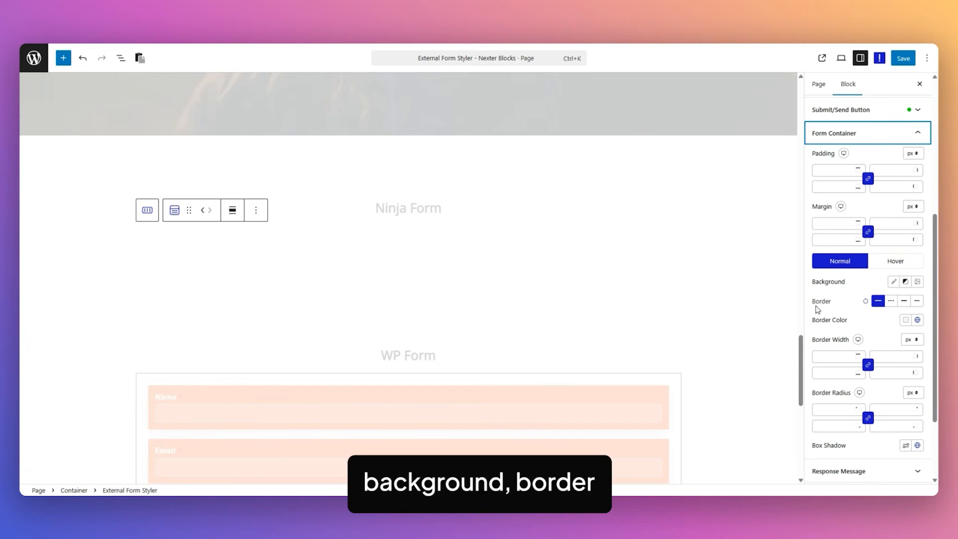
pyautogui.scroll(-2, 814, 349)
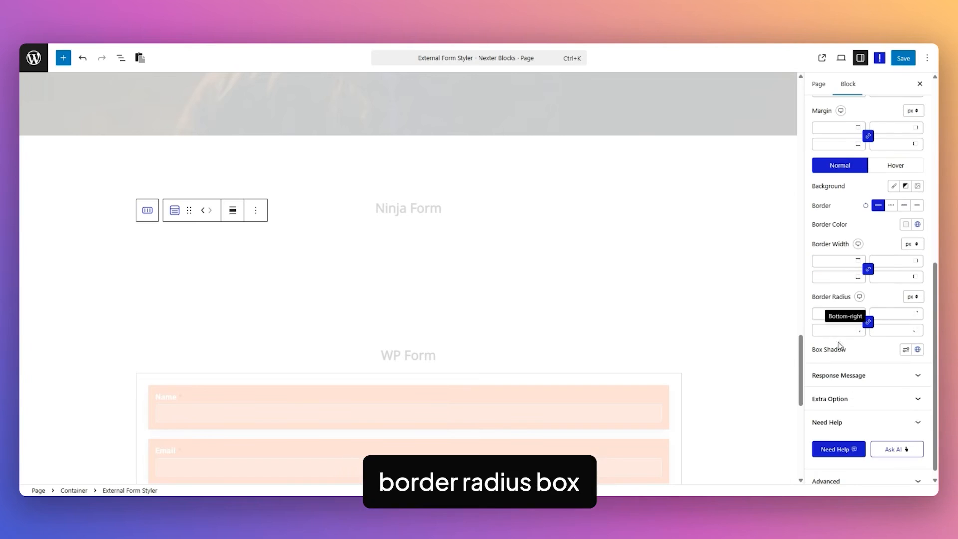
pyautogui.click(849, 375)
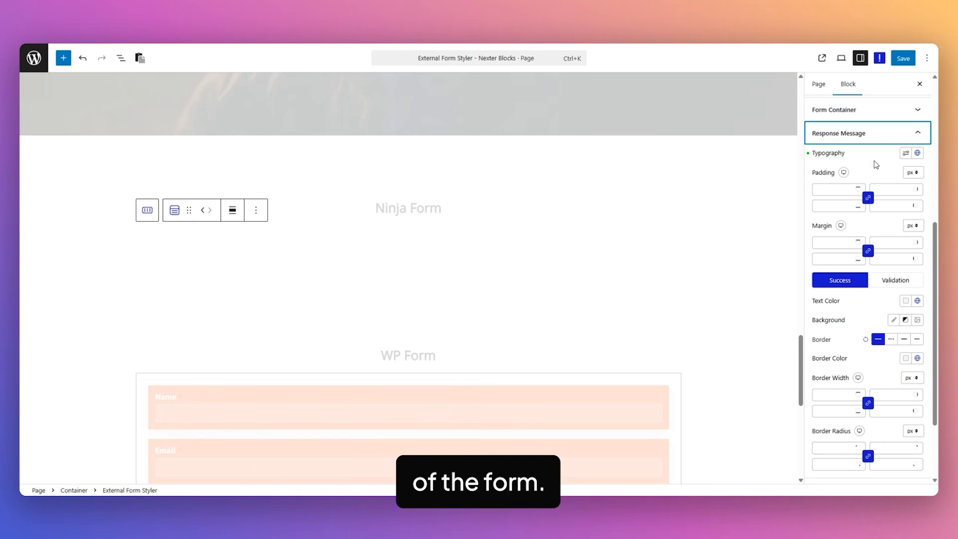
pyautogui.scroll(-2, 894, 292)
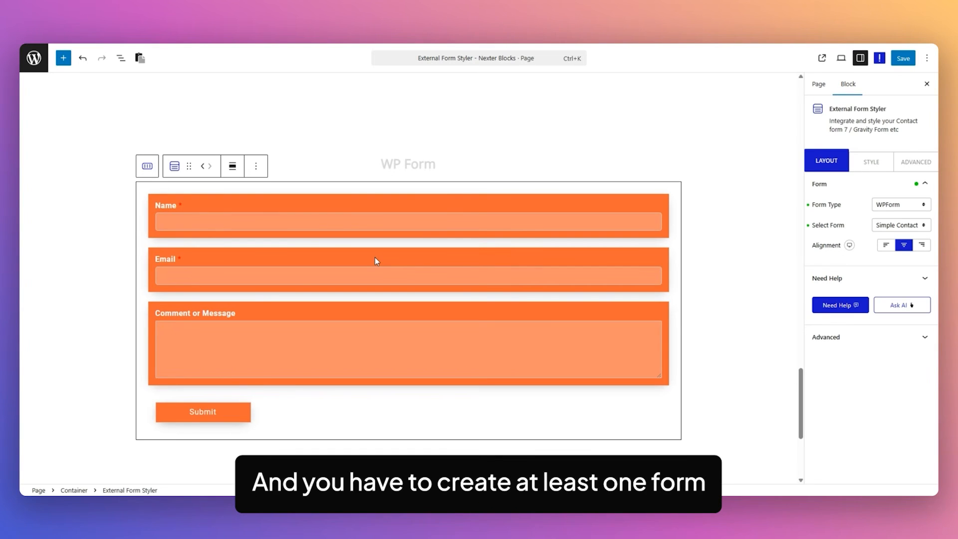
# Step: On the WPForm styler block, choose Simple Contact Form as the form and review the Label Field style options
pyautogui.click(880, 228)
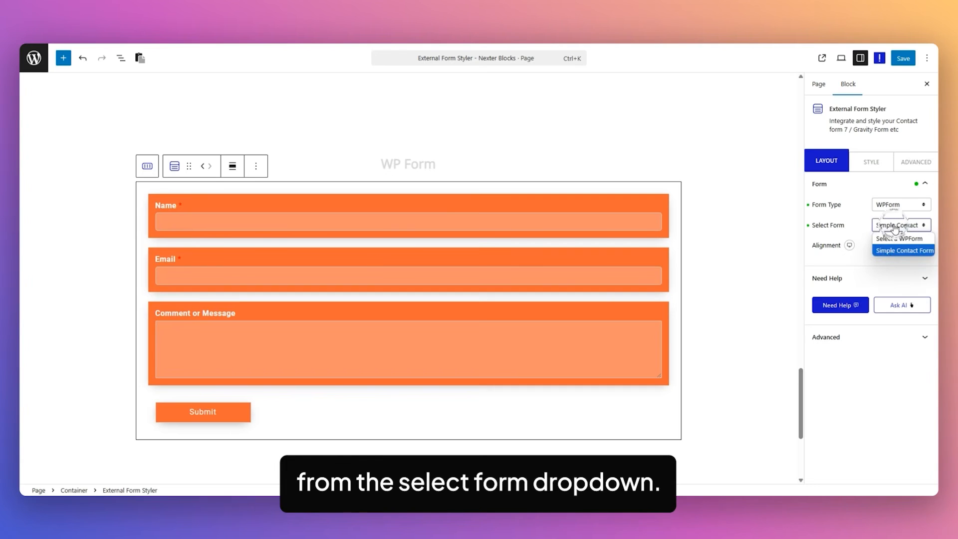
pyautogui.click(891, 251)
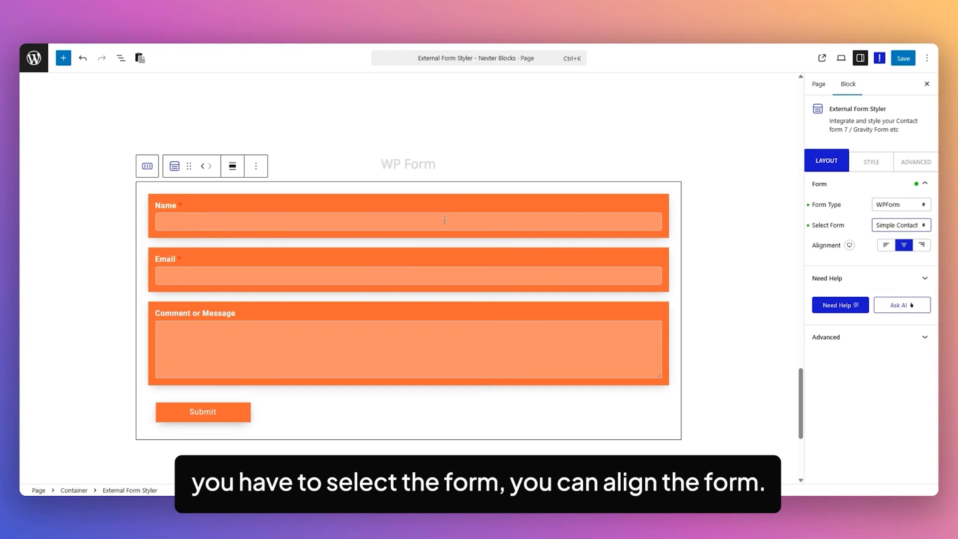
pyautogui.click(870, 161)
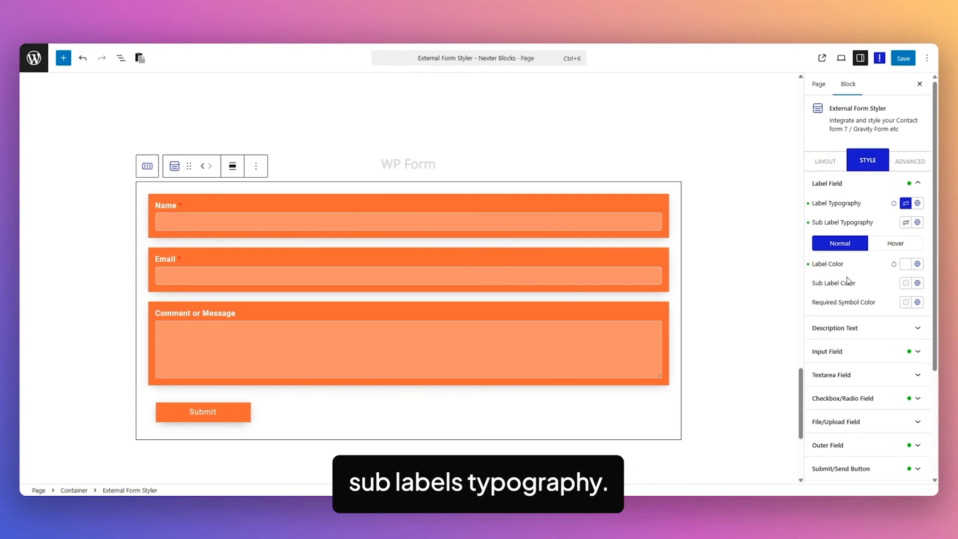
pyautogui.scroll(-2, 839, 200)
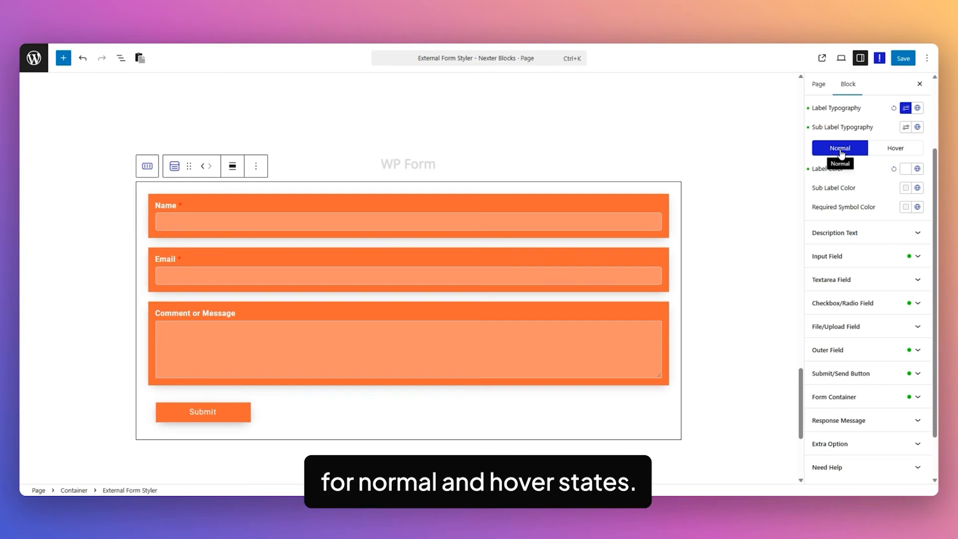
# Step: Examine the WPForm block's Description Text options for typography, padding, margin, colour, background, border and border radius
pyautogui.click(873, 234)
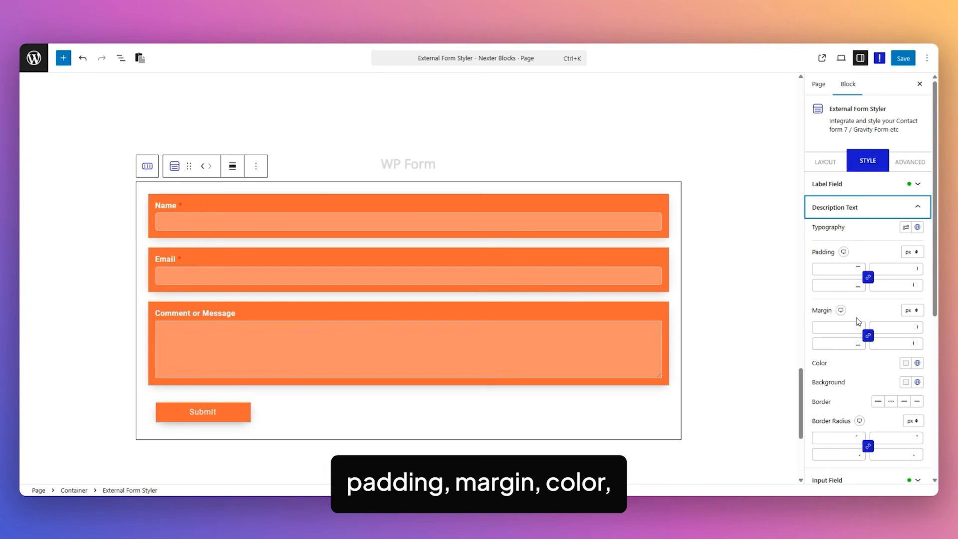
pyautogui.scroll(-1, 828, 324)
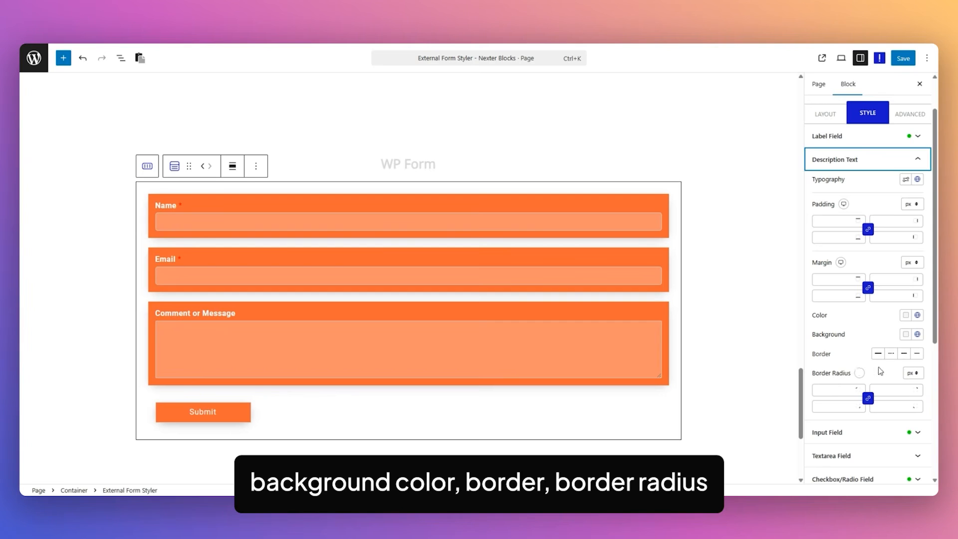
pyautogui.scroll(-3, 869, 325)
# Step: Review the WPForm block's Input Field options for typography, placeholder text colour, spacing, background, border radius and box shadow
pyautogui.click(860, 295)
pyautogui.scroll(1, 860, 291)
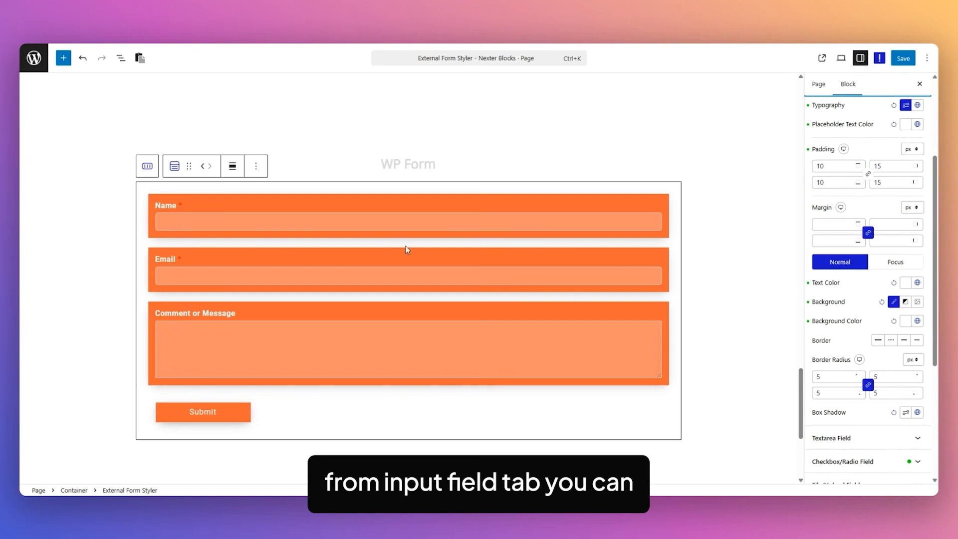
pyautogui.scroll(3, 822, 206)
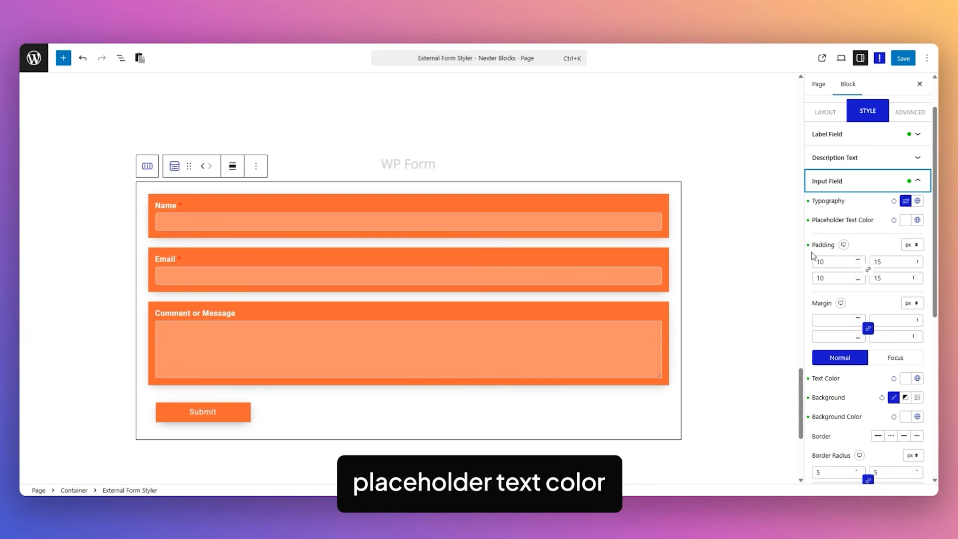
pyautogui.scroll(-3, 822, 288)
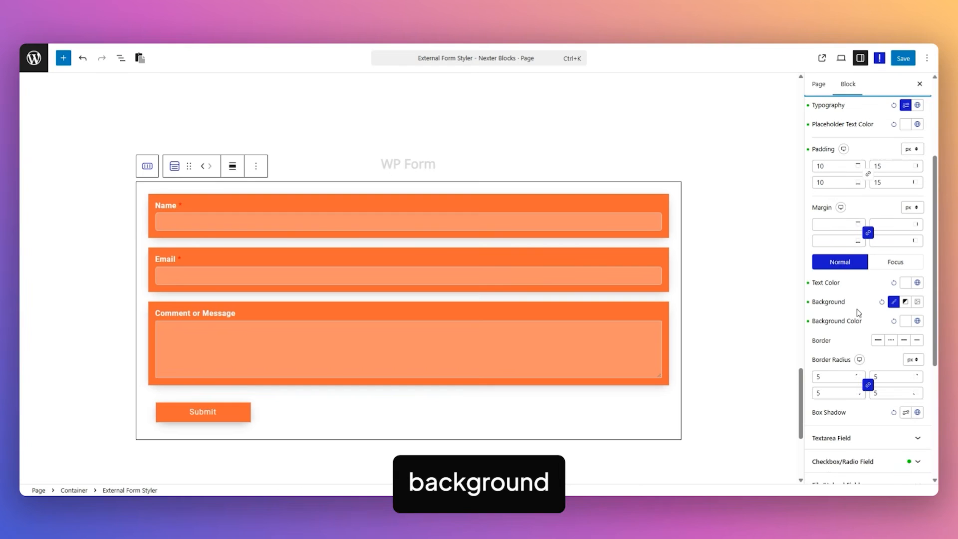
pyautogui.scroll(-1, 840, 344)
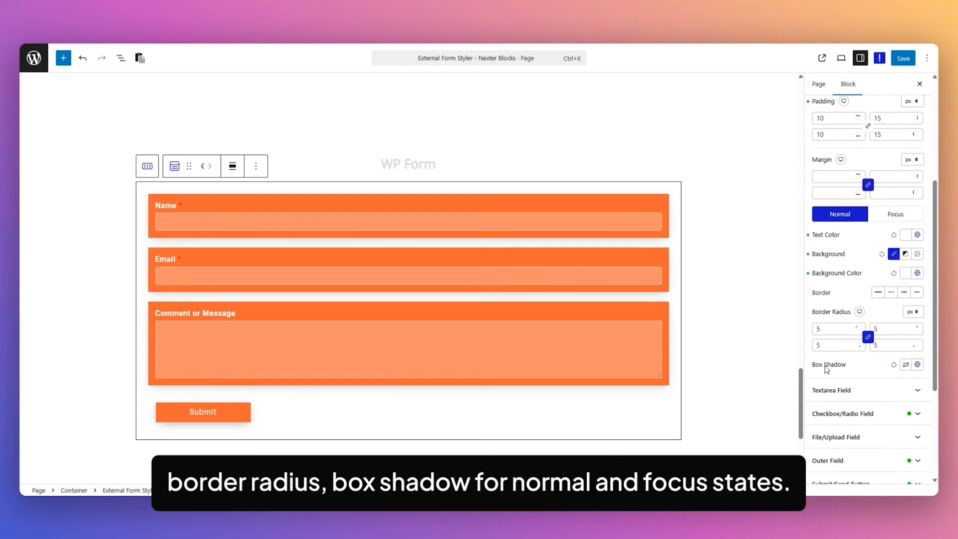
# Step: Review the WPForm block's Textarea Field options for typography, placeholder colour, padding, margin, background, border and box shadow
pyautogui.scroll(-2, 890, 257)
pyautogui.click(863, 298)
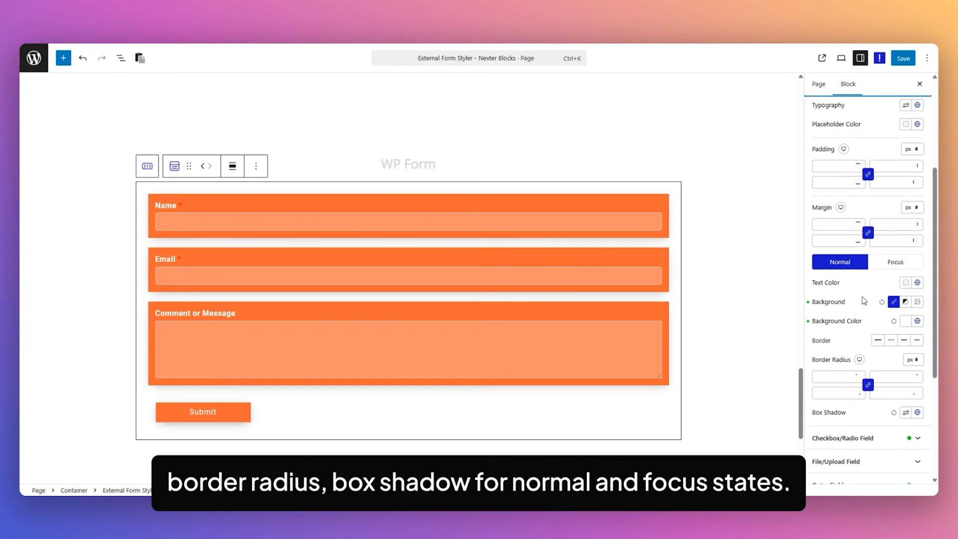
pyautogui.scroll(2, 868, 271)
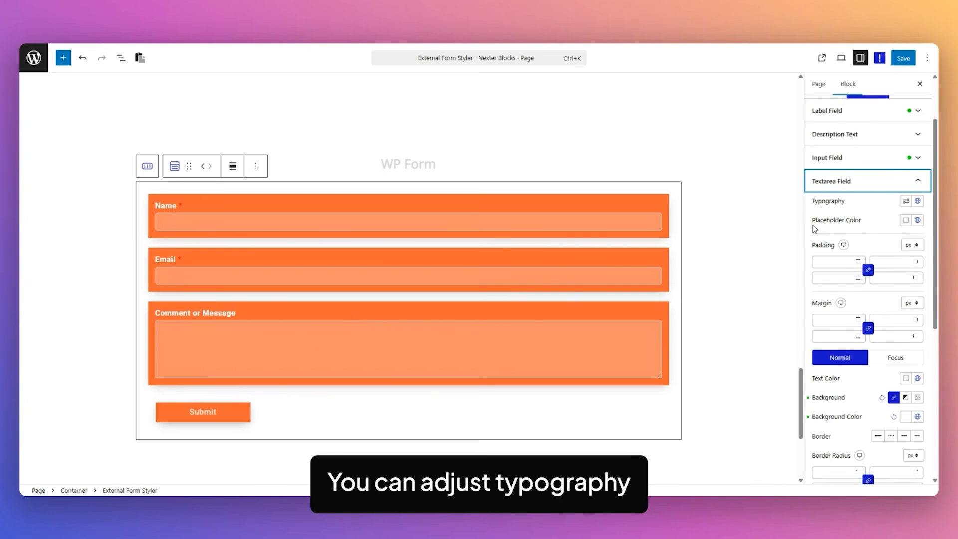
pyautogui.scroll(-2, 821, 318)
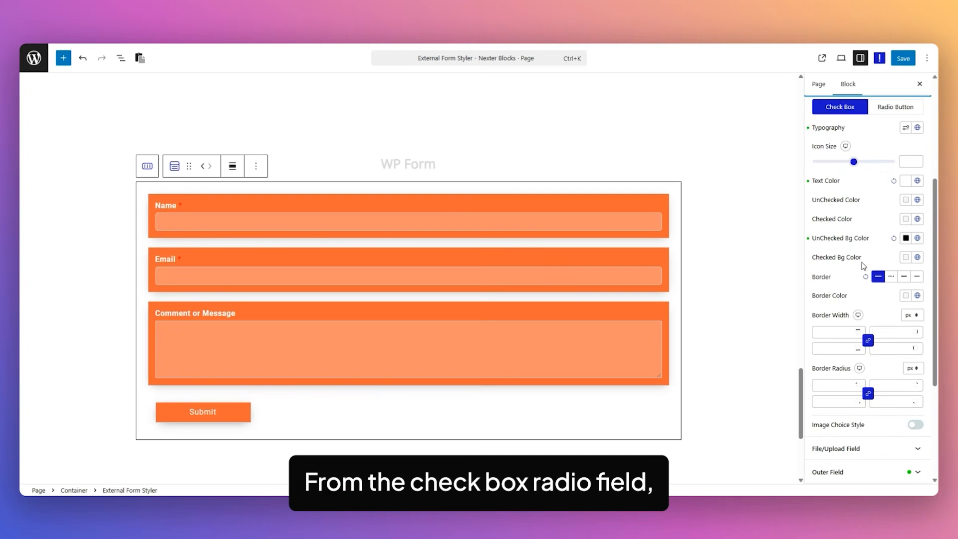
# Step: Review the Check Box options in the Checkbox/Radio Field settings and enable Image Choice Style to inspect its options
pyautogui.scroll(3, 864, 265)
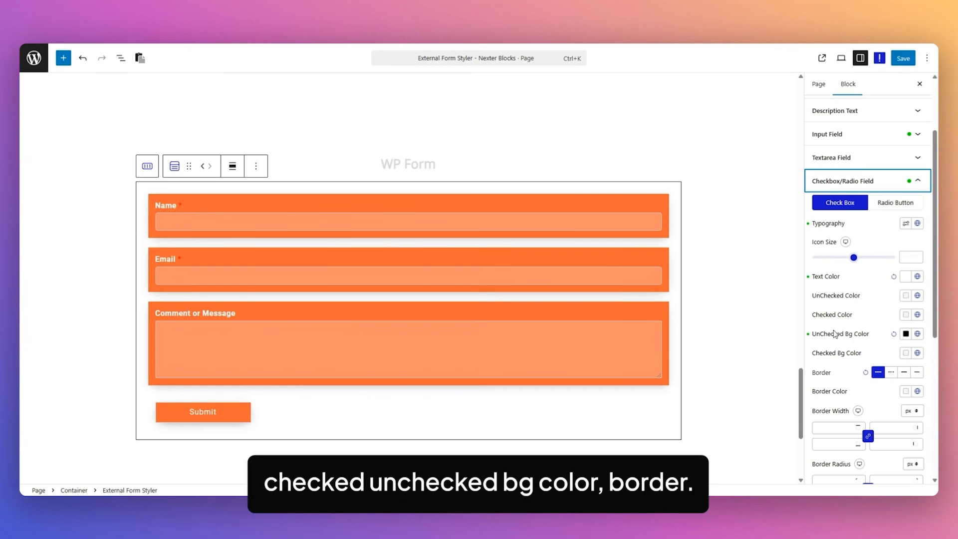
pyautogui.scroll(-4, 868, 335)
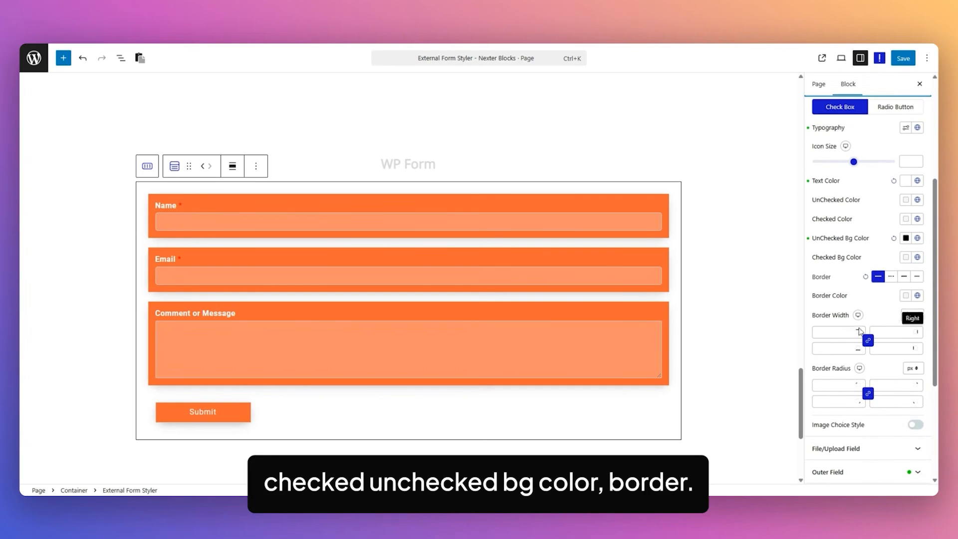
pyautogui.scroll(-2, 883, 384)
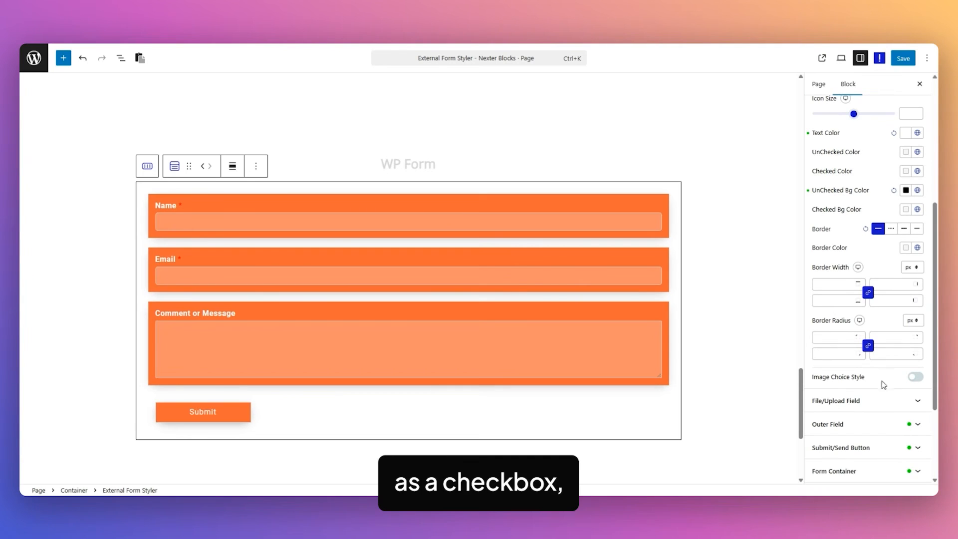
pyautogui.click(916, 377)
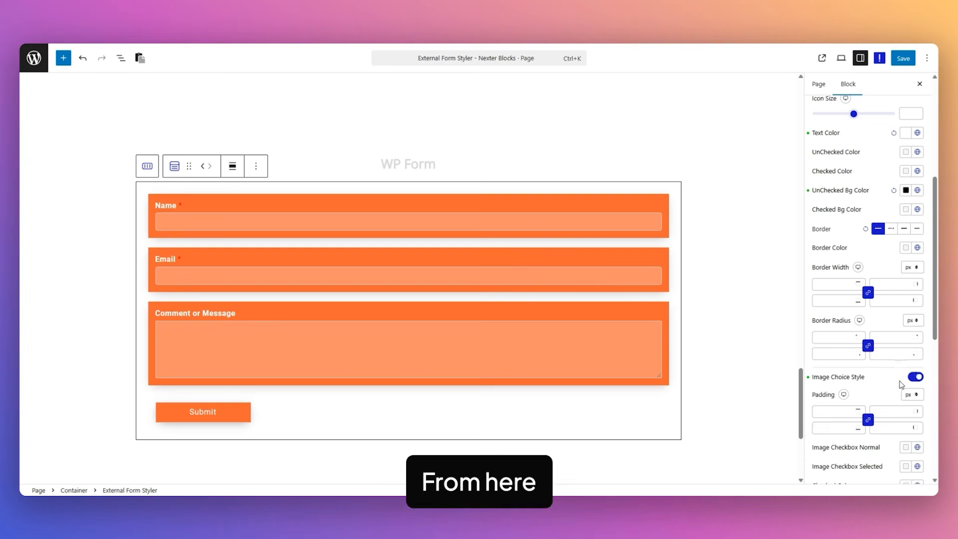
pyautogui.scroll(-2, 900, 385)
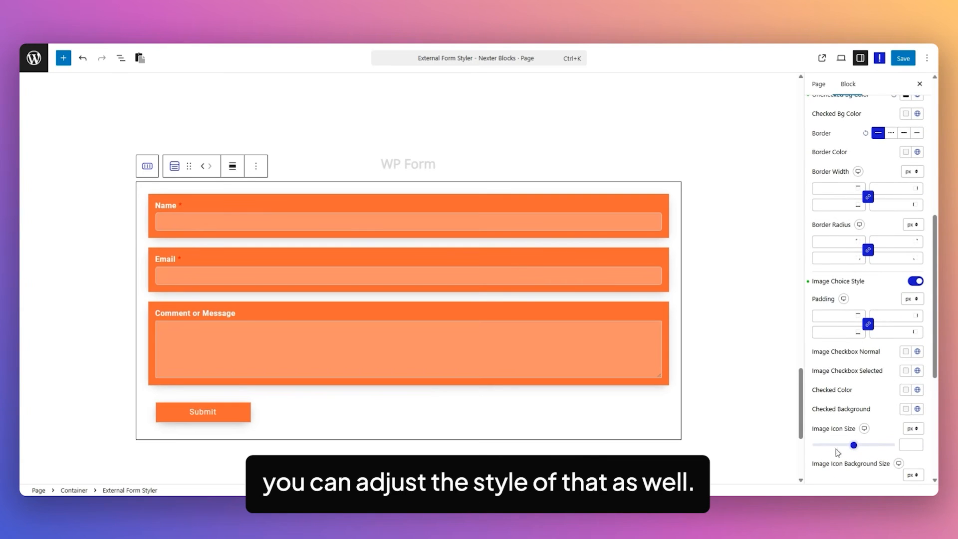
pyautogui.scroll(-2, 858, 392)
# Step: Review the Radio Button options in the Checkbox/Radio Field settings and enable their Image Choice Style
pyautogui.scroll(6, 894, 164)
pyautogui.click(894, 154)
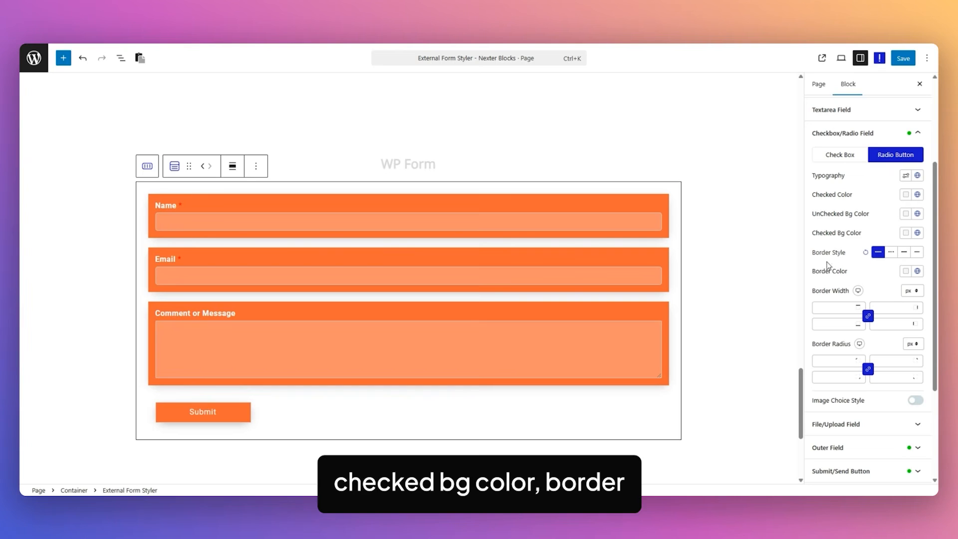
pyautogui.scroll(-1, 882, 262)
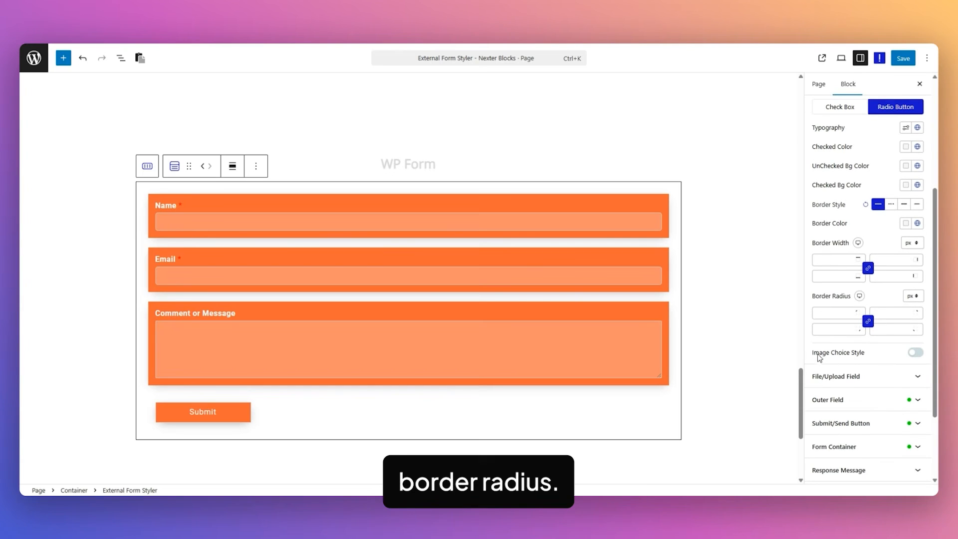
pyautogui.click(918, 353)
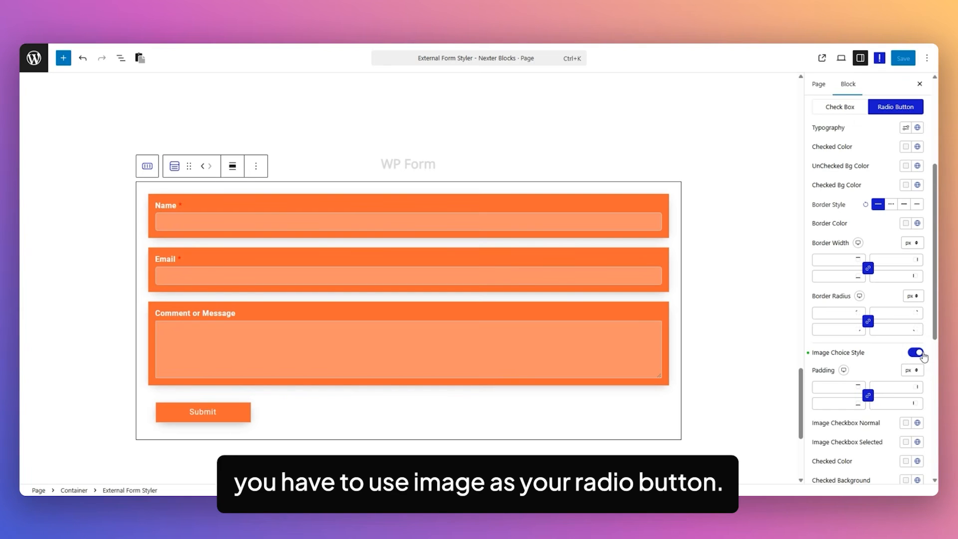
# Step: Examine the File/Upload Field options for typography, text colour, background, border, border radius and box shadow
pyautogui.scroll(-6, 893, 319)
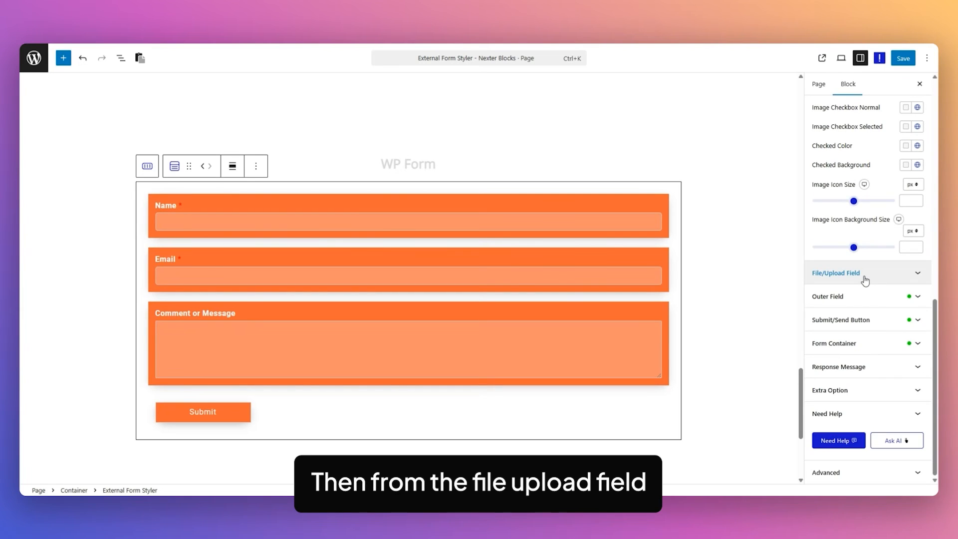
pyautogui.click(865, 279)
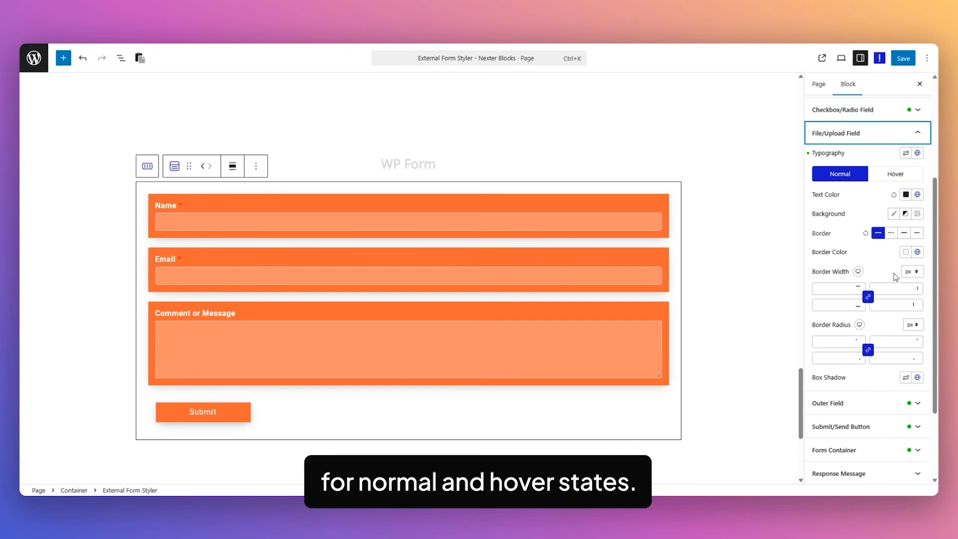
pyautogui.scroll(-2, 879, 313)
# Step: Examine the WPForm block's Outer Field options for padding, margin, background colour, border, border radius and box shadow
pyautogui.click(880, 310)
pyautogui.scroll(3, 882, 261)
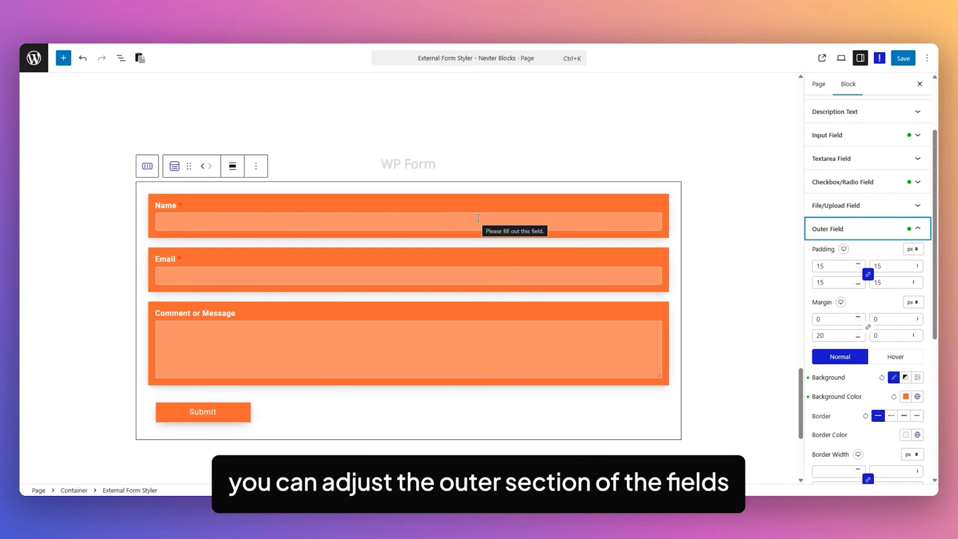
pyautogui.scroll(-3, 829, 299)
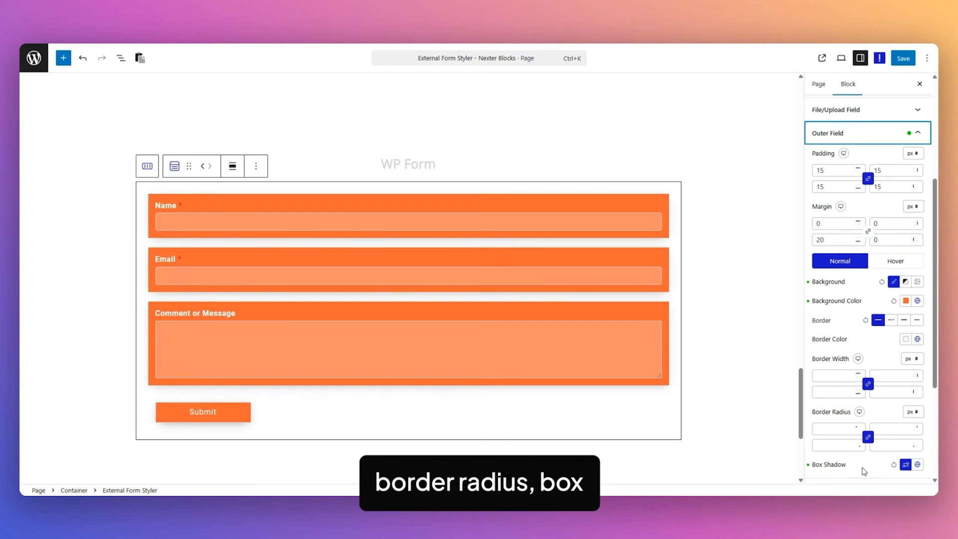
# Step: Review the Submit/Send Button options for maximum width, typography, spacing, text colour, background, border and box shadow
pyautogui.scroll(-4, 913, 268)
pyautogui.click(877, 320)
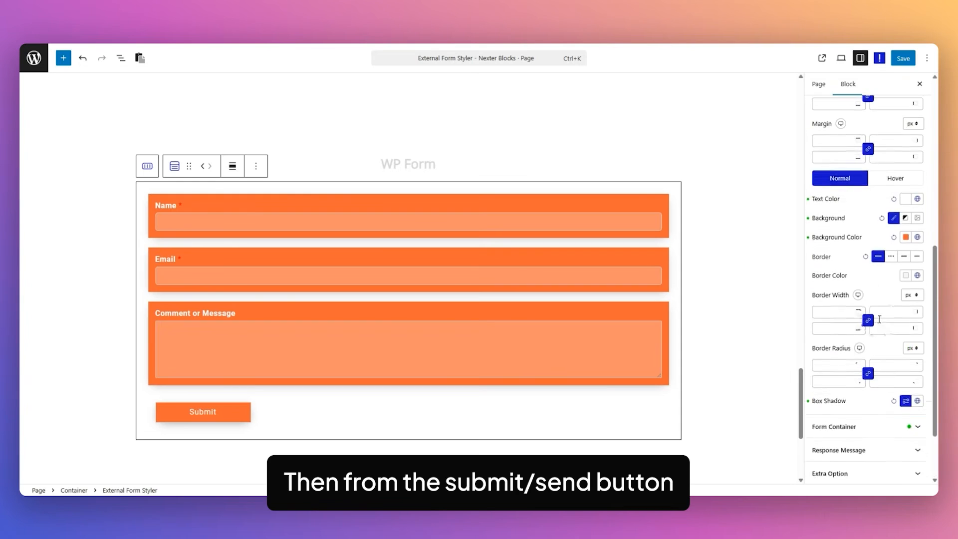
pyautogui.scroll(4, 888, 273)
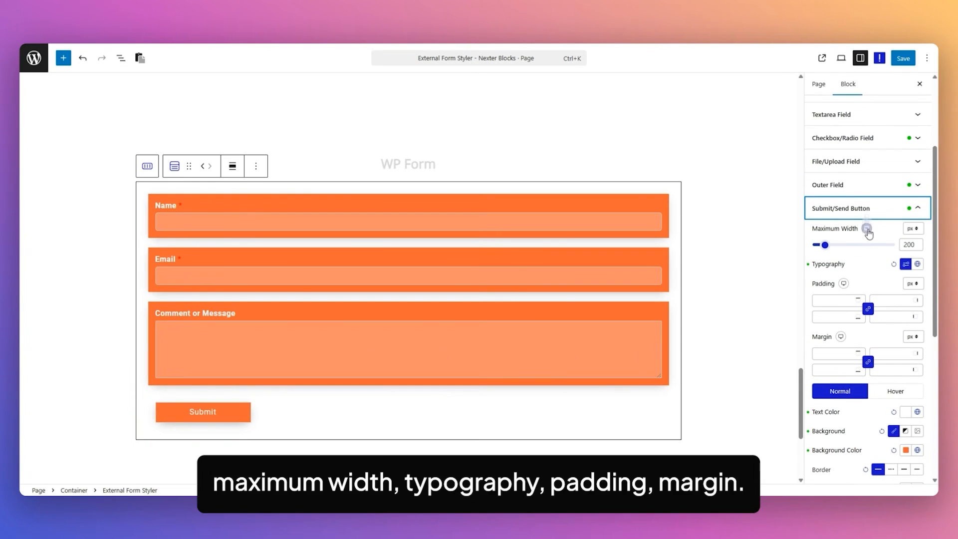
pyautogui.scroll(-4, 854, 335)
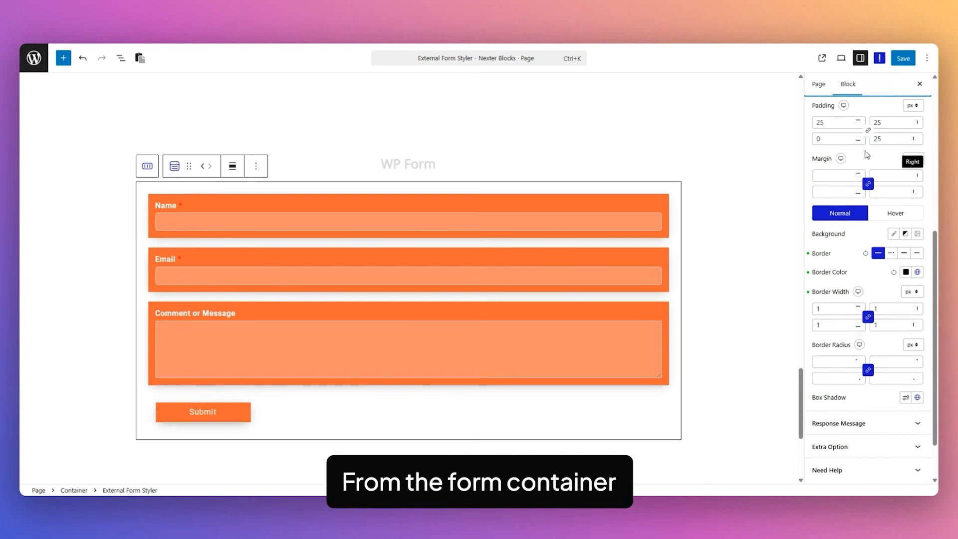
# Step: Examine the WPForm block's Form Container options for padding, margin, background, border, border radius and box shadow
pyautogui.scroll(2, 868, 155)
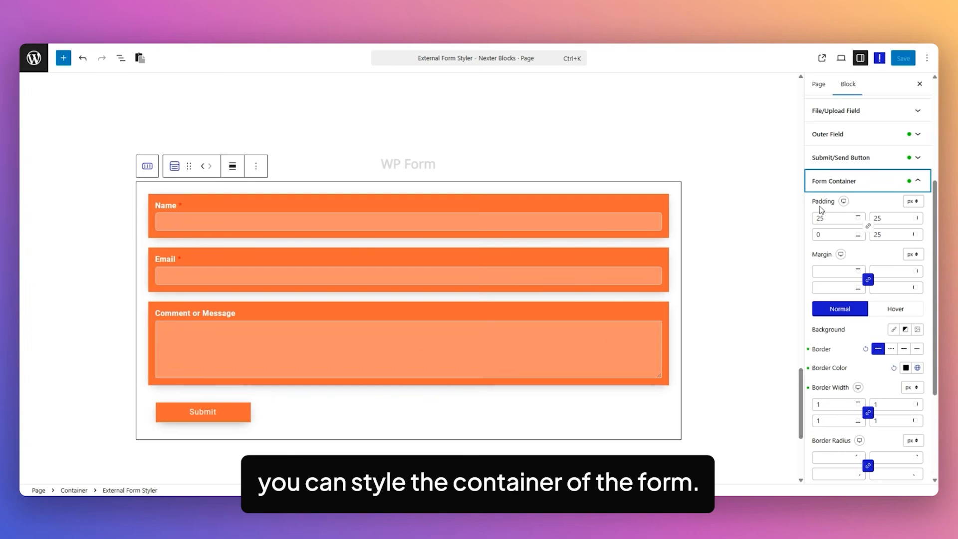
pyautogui.scroll(-2, 831, 299)
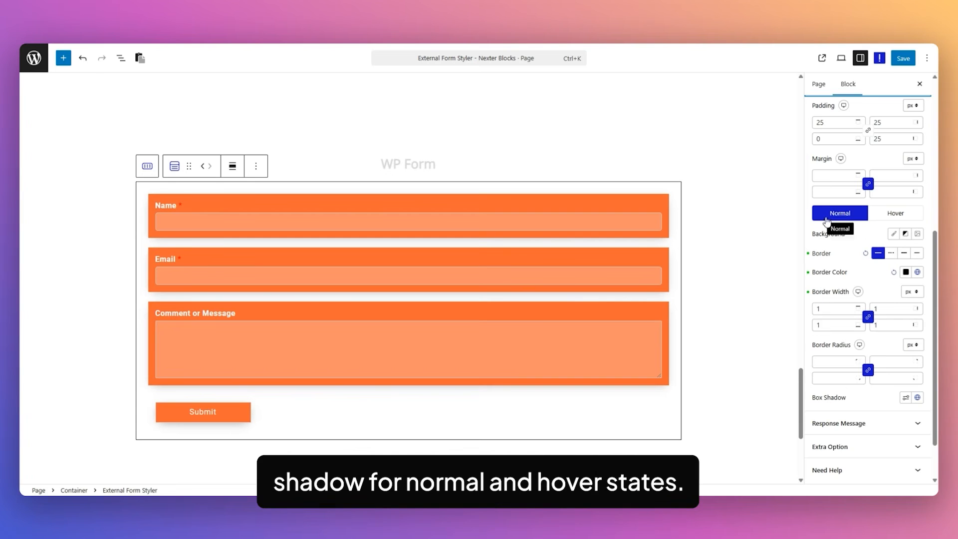
pyautogui.scroll(-1, 881, 370)
# Step: Review the WPForm block's Response Message styles for success and validation, and open the Extra Option settings
pyautogui.click(881, 370)
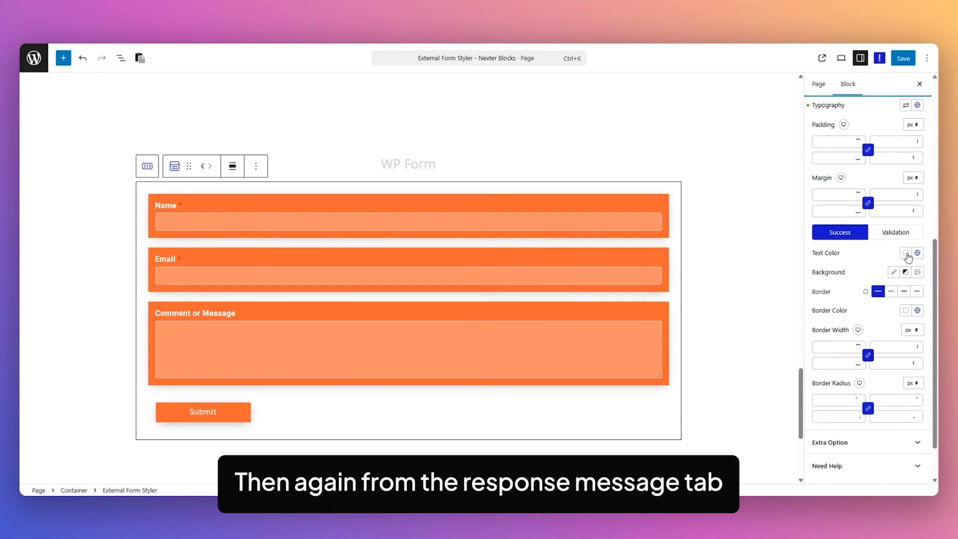
pyautogui.scroll(2, 905, 250)
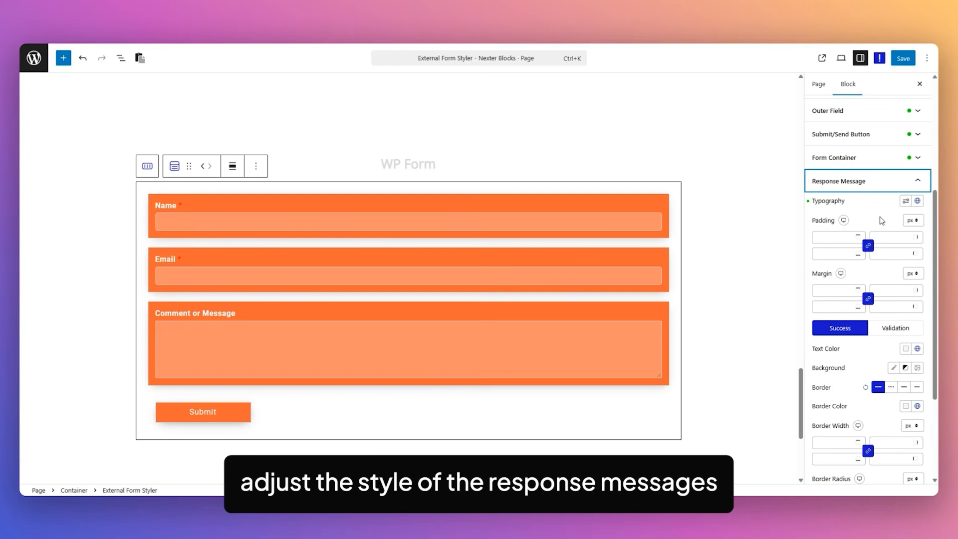
pyautogui.scroll(-3, 882, 220)
pyautogui.click(854, 394)
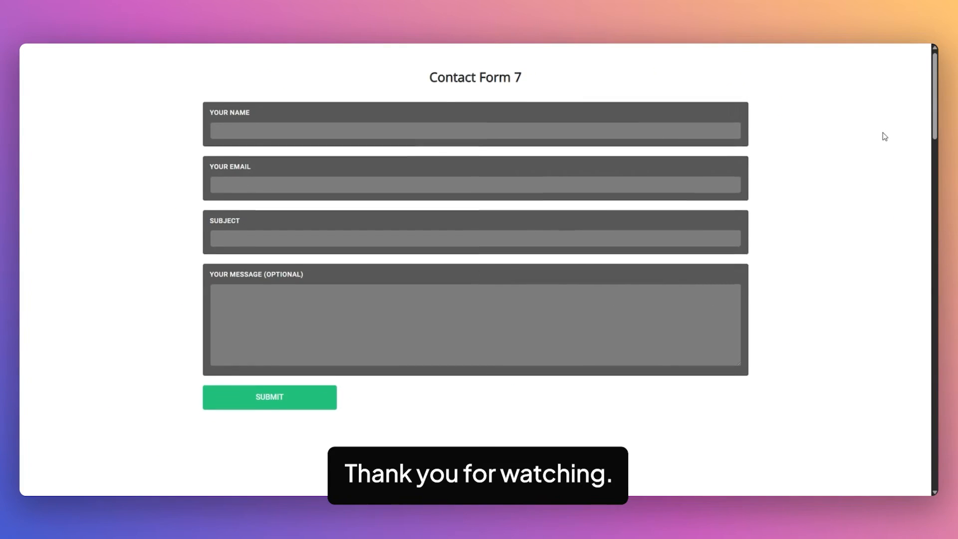
# Step: Look over the styled forms on the page's front end, from Contact Form 7 and Everest Form through Ninja Form
pyautogui.scroll(-4, 882, 135)
pyautogui.scroll(-15, 884, 138)
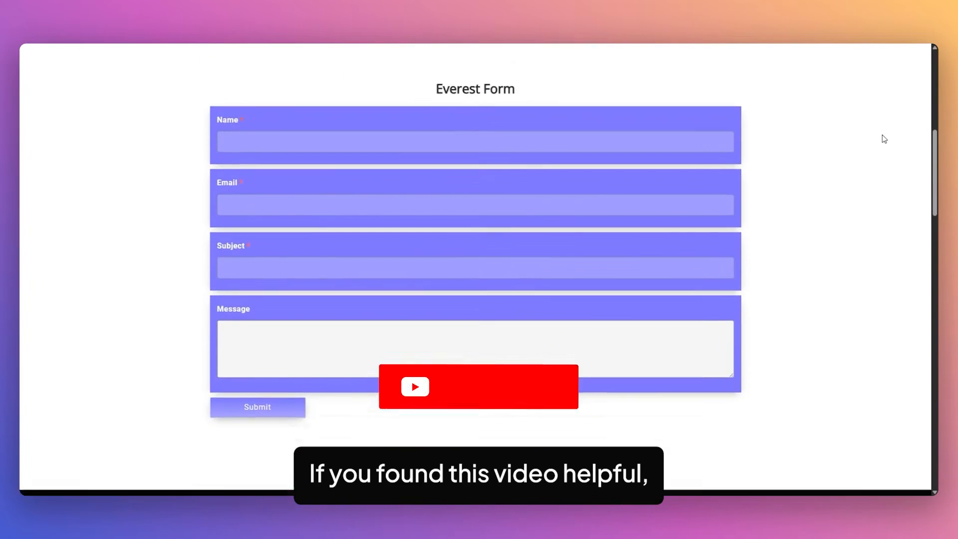
pyautogui.scroll(-15, 880, 133)
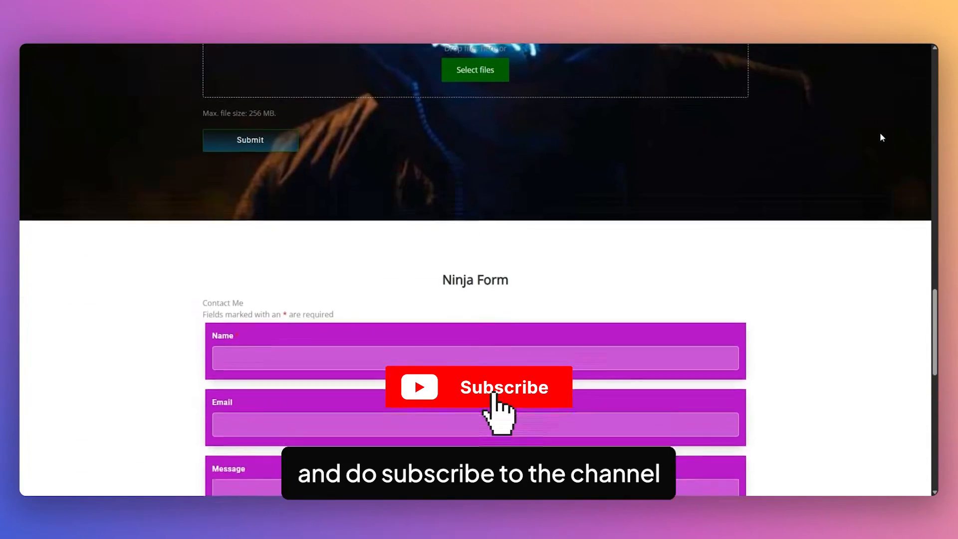